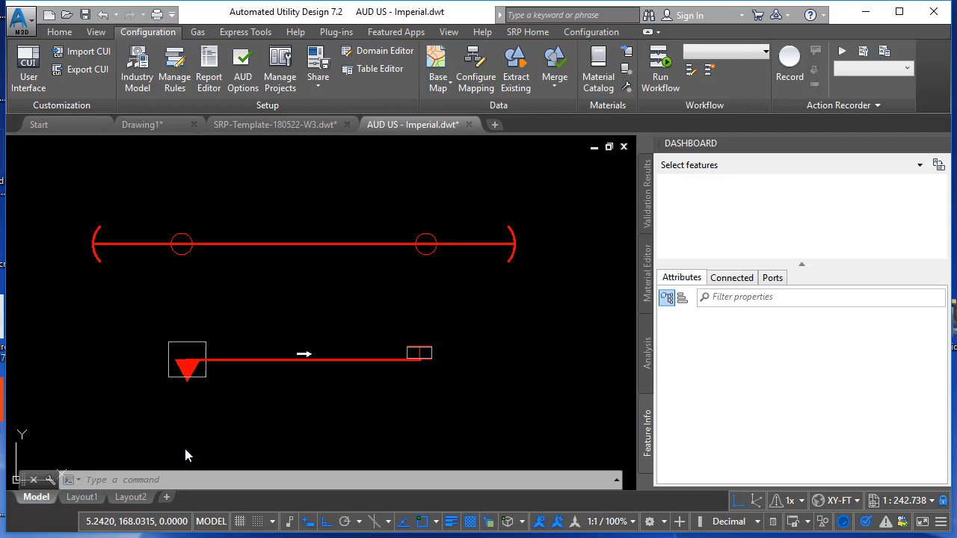
- Select the underground run to examine how its contained features are identified
{"action": "left_click", "coordinate": [267, 387]}
{"action": "left_click", "coordinate": [248, 348]}
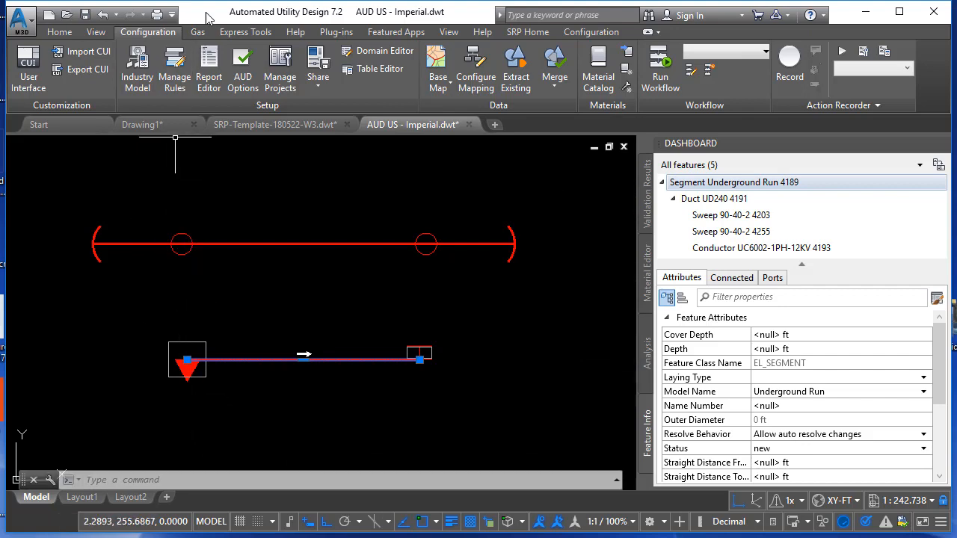
- Create a Feature Identifier rule for the Conductor under Electric LineString in the rule configuration
{"action": "left_click", "coordinate": [174, 69]}
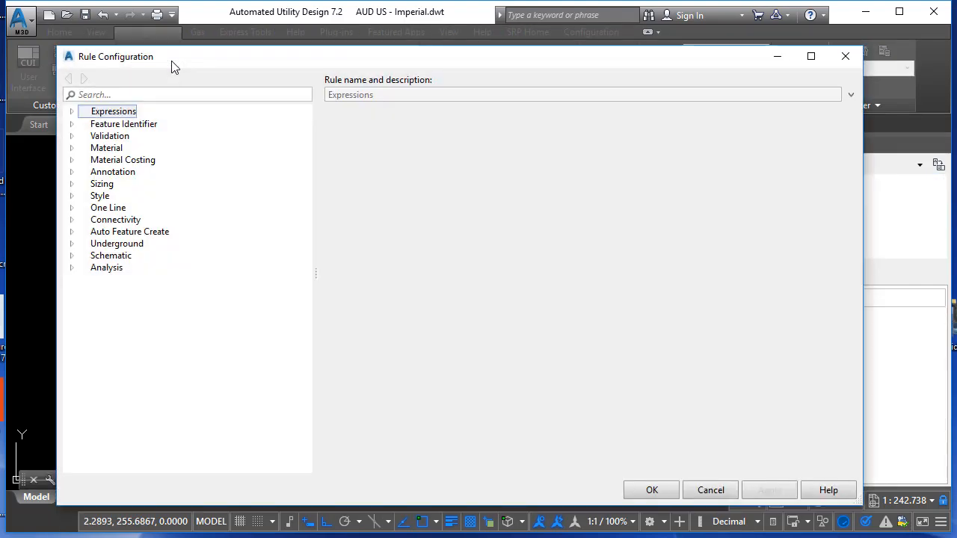
{"action": "left_click", "coordinate": [72, 124]}
{"action": "left_click", "coordinate": [86, 148]}
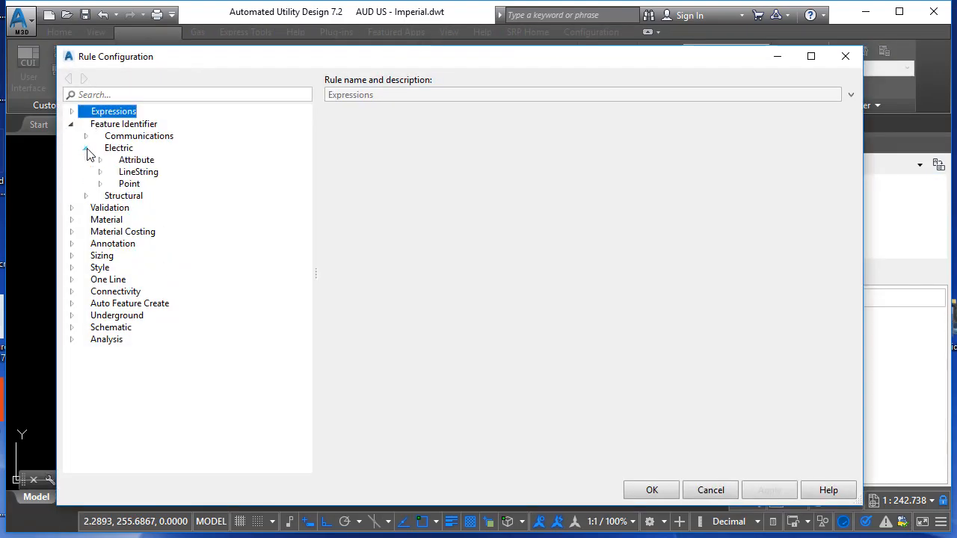
{"action": "left_click", "coordinate": [85, 196]}
{"action": "left_click", "coordinate": [99, 184]}
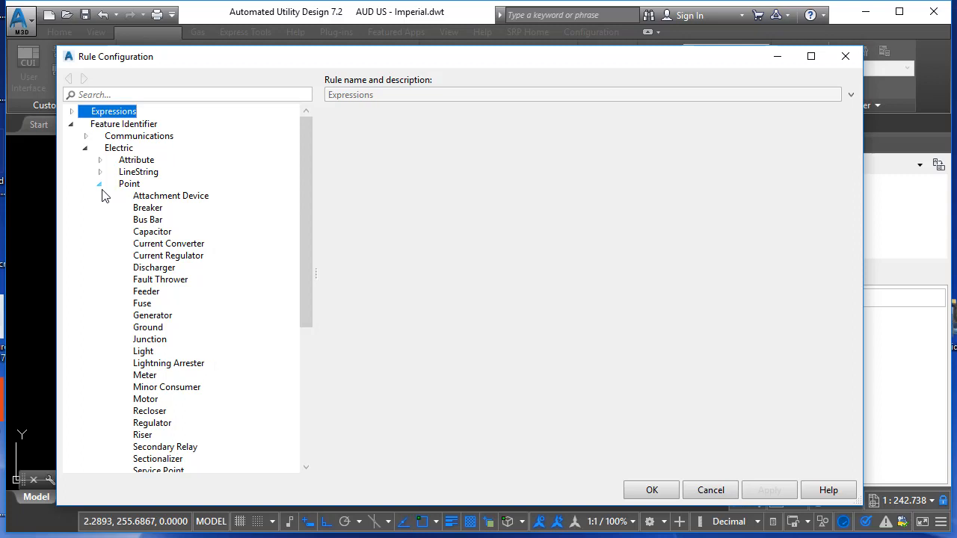
{"action": "left_click", "coordinate": [99, 184]}
{"action": "left_click", "coordinate": [100, 172]}
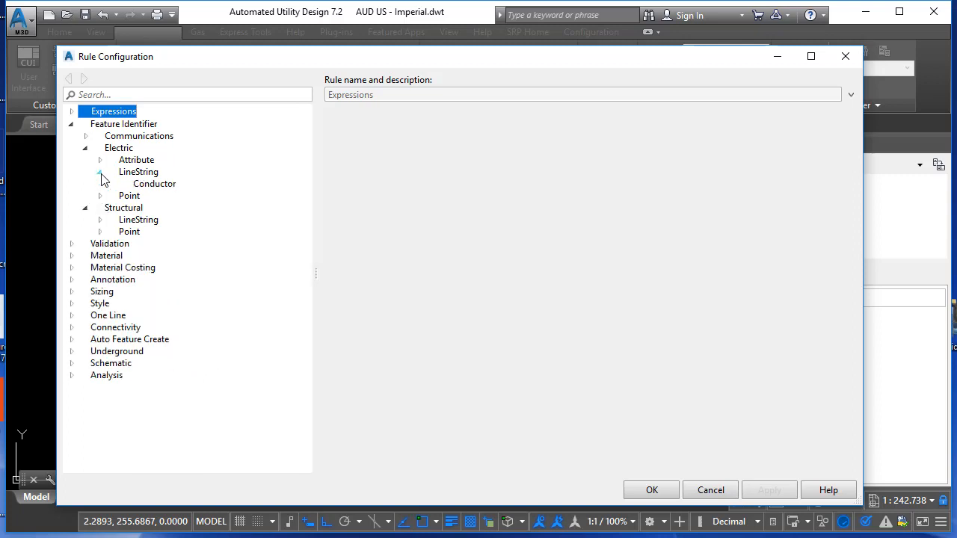
{"action": "left_click", "coordinate": [157, 187]}
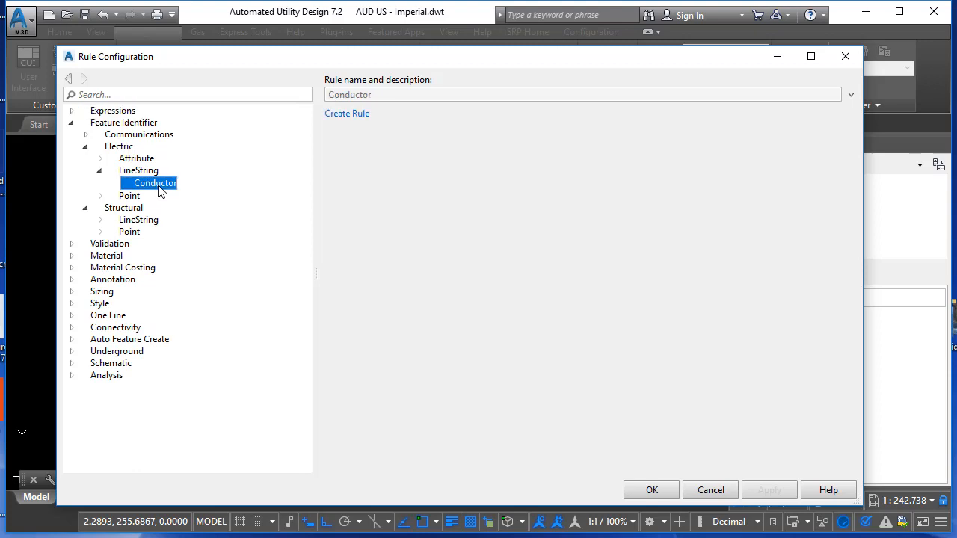
{"action": "left_click", "coordinate": [351, 115]}
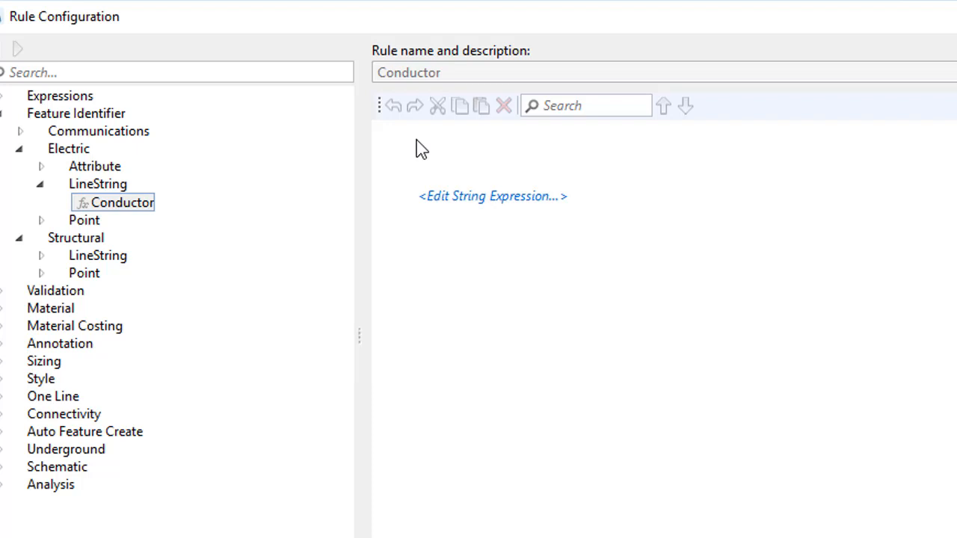
- Set the Conductor identifier rule's string expression to the literal text TEST and save the rule
{"action": "left_click", "coordinate": [447, 197]}
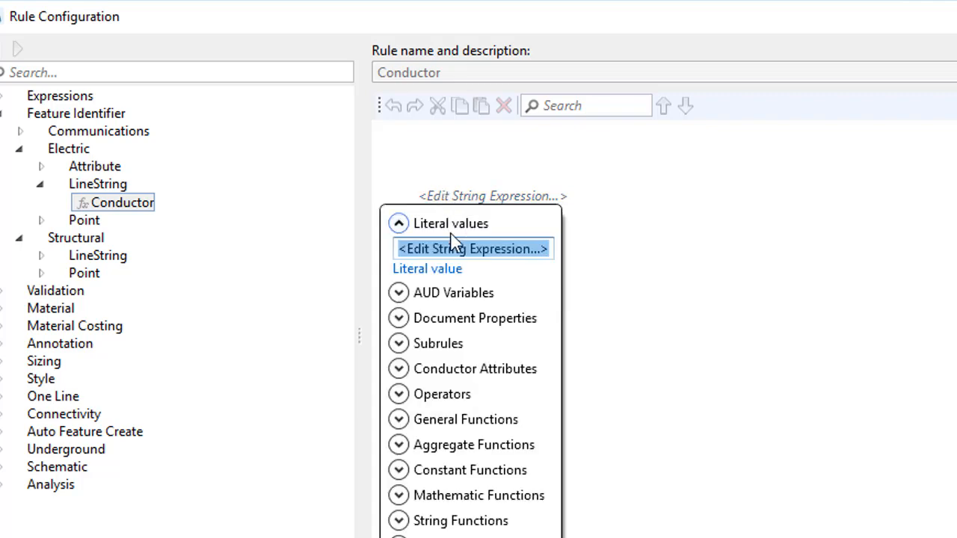
{"action": "type", "text": "TEST"}
{"action": "key", "text": "Return"}
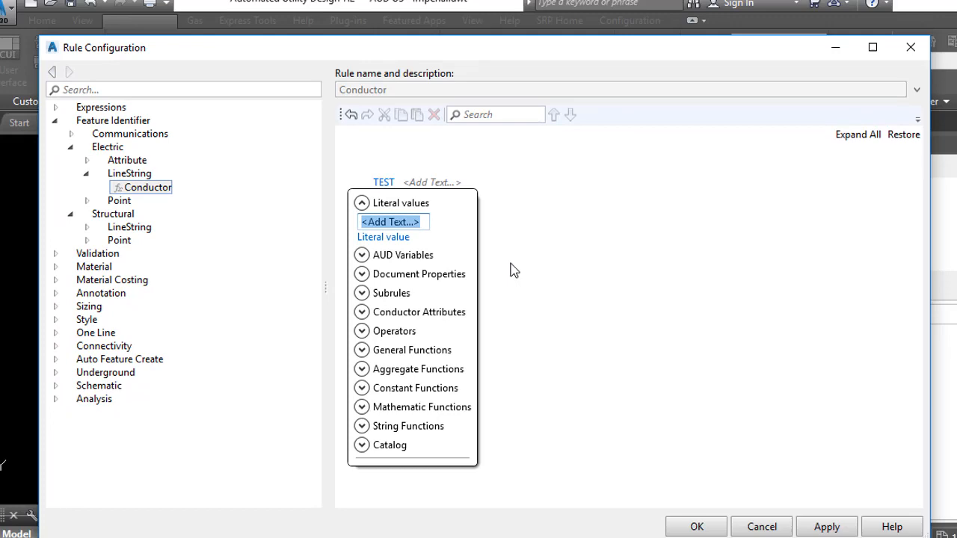
{"action": "left_click", "coordinate": [605, 305]}
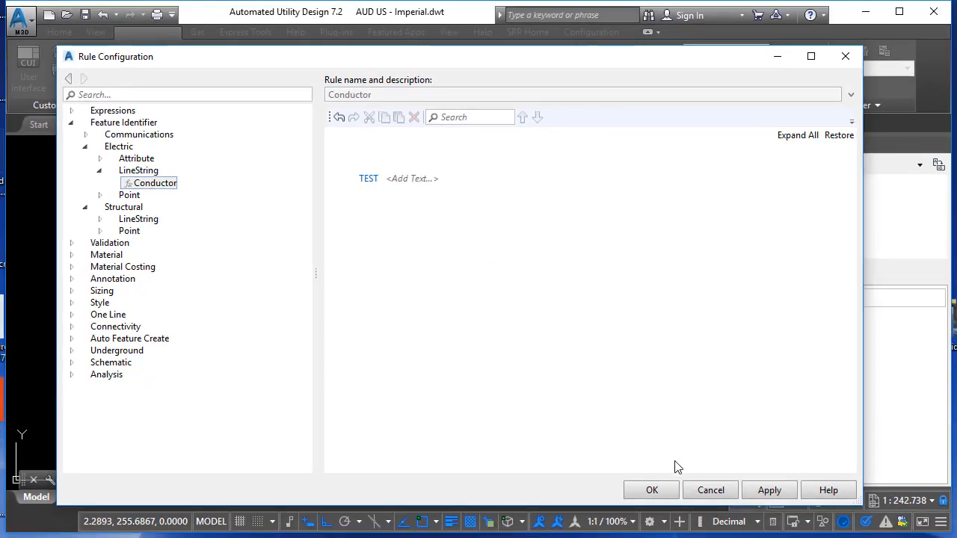
{"action": "left_click", "coordinate": [655, 492]}
- Select the underground run to check the conductor's identifier in the feature list, and clear the selection
{"action": "left_click", "coordinate": [338, 383]}
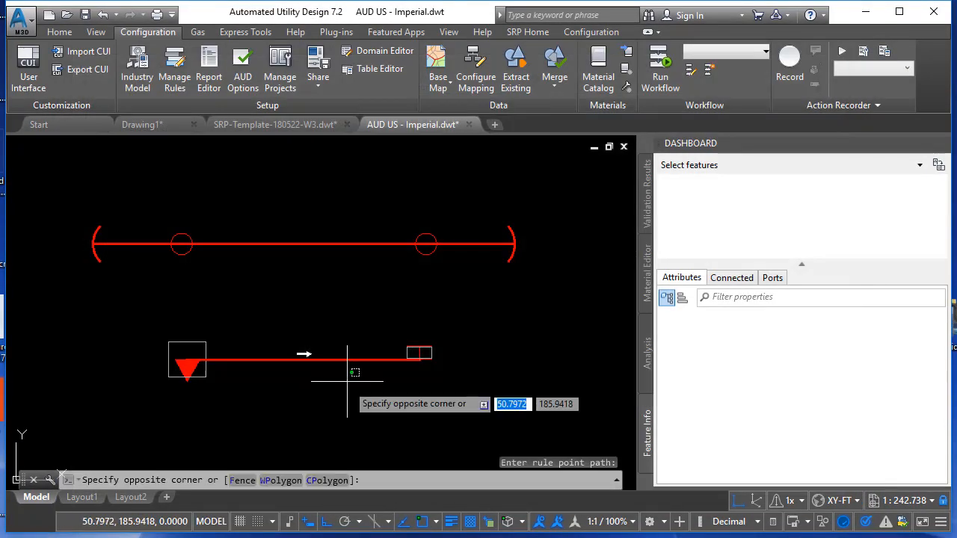
{"action": "left_click", "coordinate": [337, 327]}
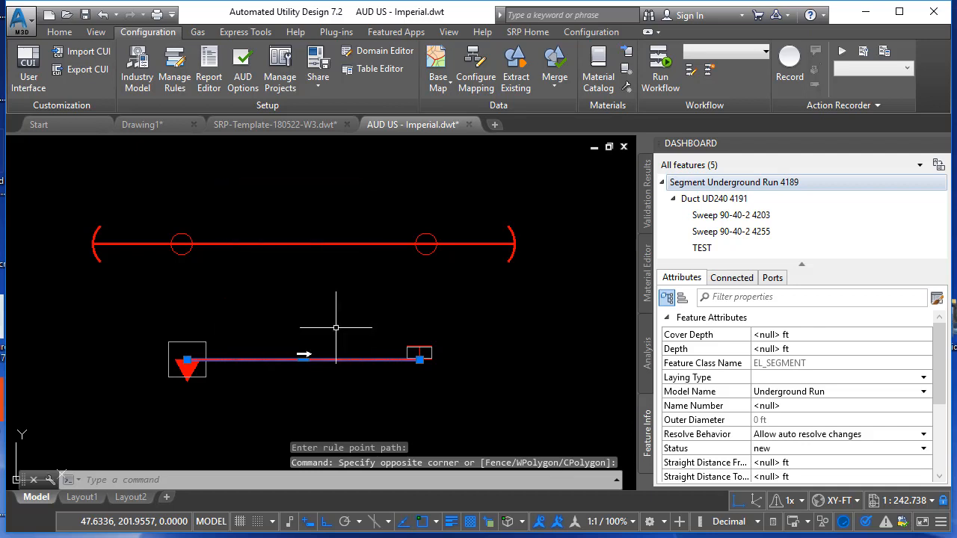
{"action": "key", "text": "Escape"}
- Reopen the Electric LineString Conductor identifier rule and replace the TEST literal with the conditional text function
{"action": "left_click", "coordinate": [174, 69]}
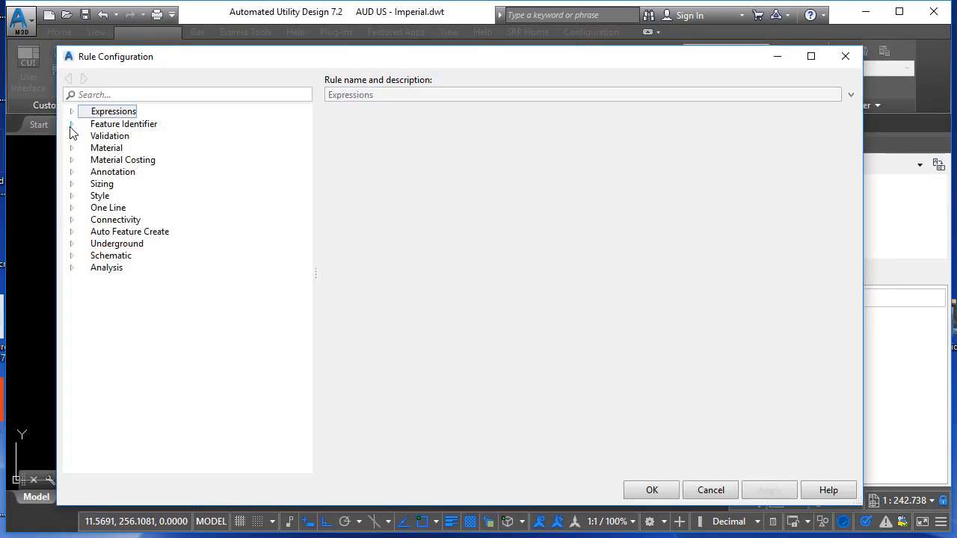
{"action": "left_click", "coordinate": [71, 124]}
{"action": "left_click", "coordinate": [85, 148]}
{"action": "left_click", "coordinate": [98, 172]}
{"action": "left_click", "coordinate": [133, 184]}
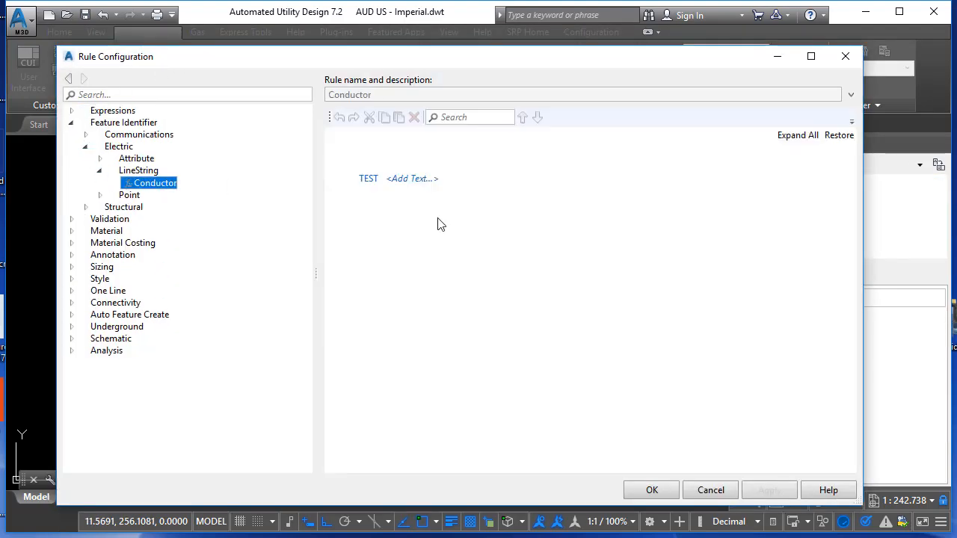
{"action": "left_click", "coordinate": [367, 179]}
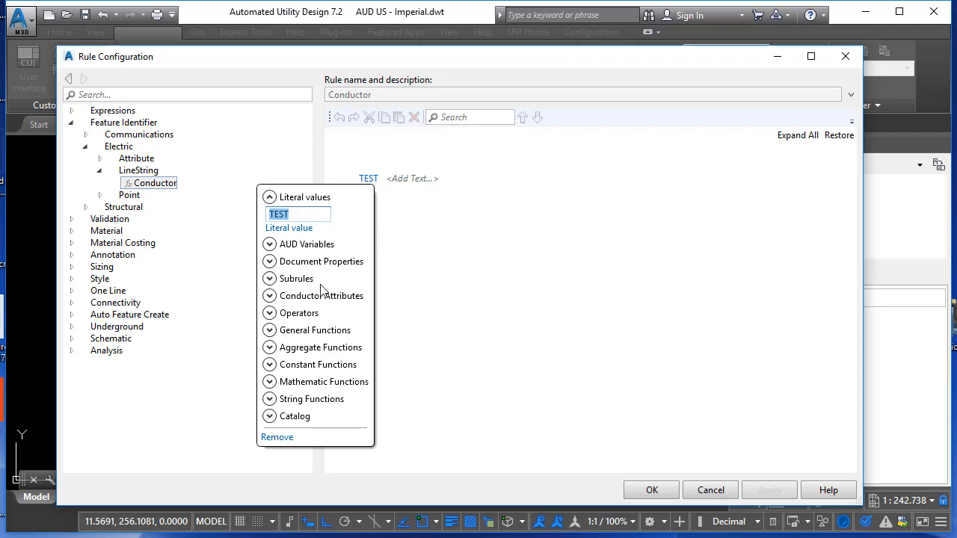
{"action": "left_click", "coordinate": [269, 331]}
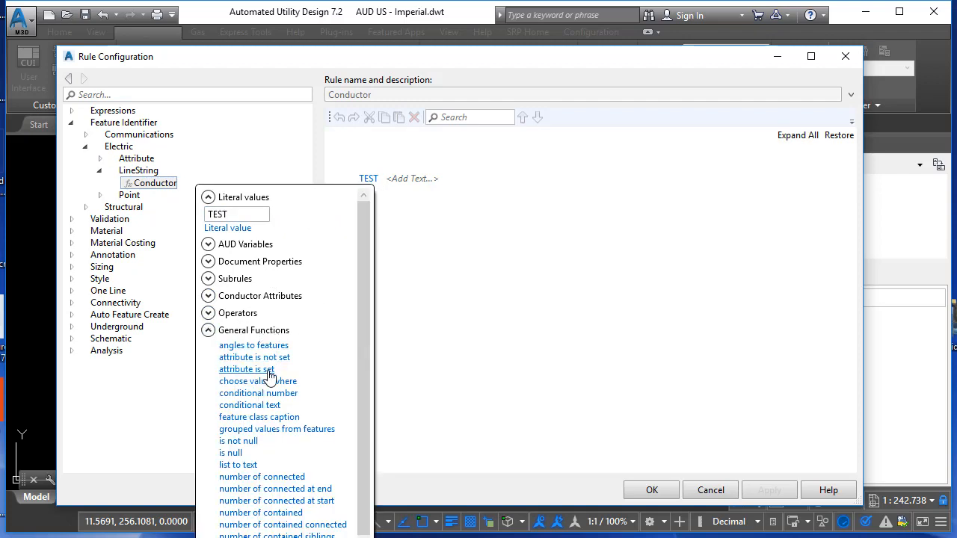
{"action": "left_click", "coordinate": [263, 404]}
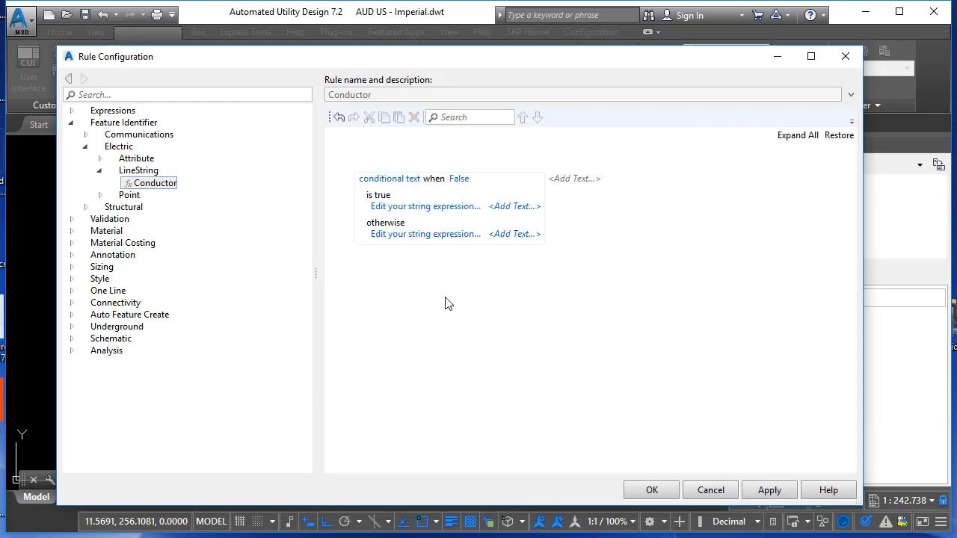
- Set the conditional text's condition to the Is Cable subrule for conductors
{"action": "left_click", "coordinate": [460, 180]}
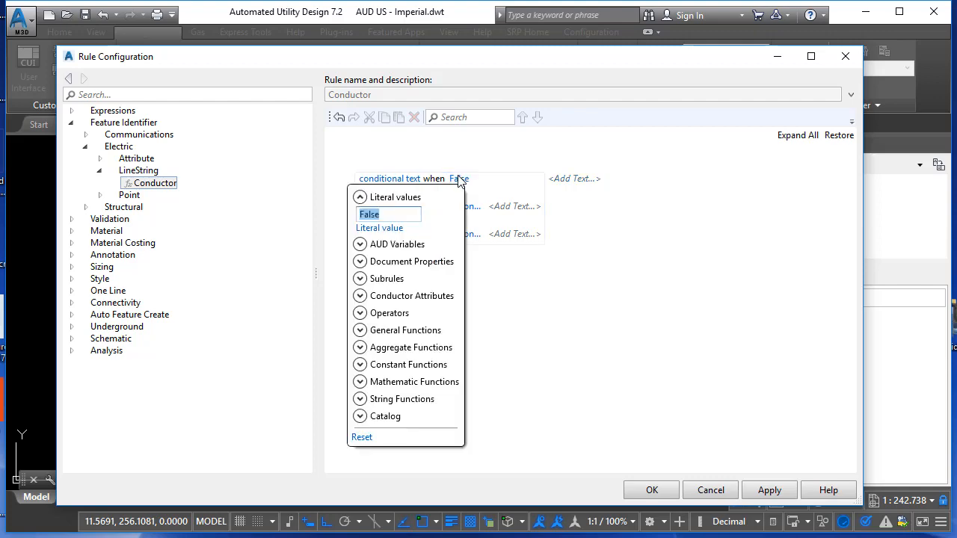
{"action": "left_click", "coordinate": [361, 279]}
{"action": "scroll", "coordinate": [307, 344], "scroll_direction": "down", "scroll_amount": 1}
{"action": "scroll", "coordinate": [306, 345], "scroll_direction": "down", "scroll_amount": 2}
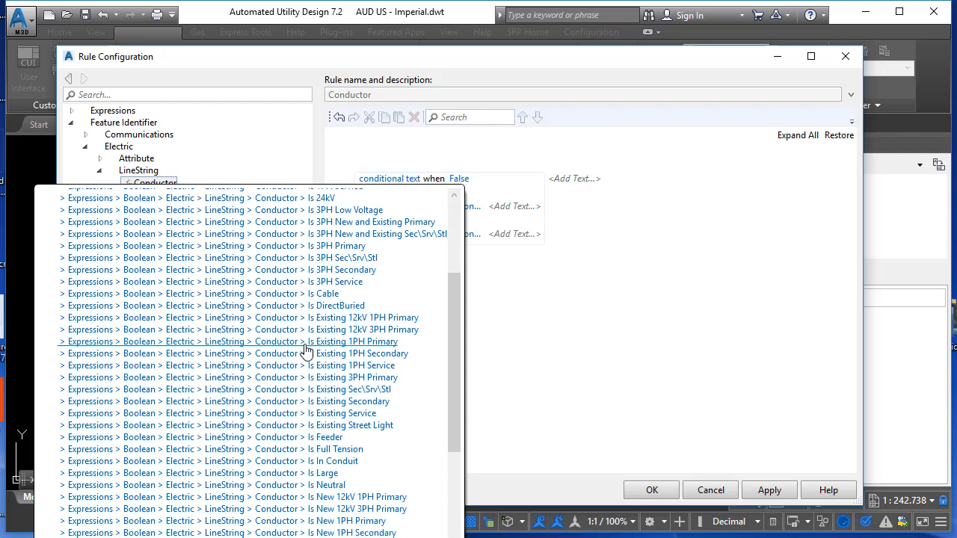
{"action": "left_click", "coordinate": [326, 293]}
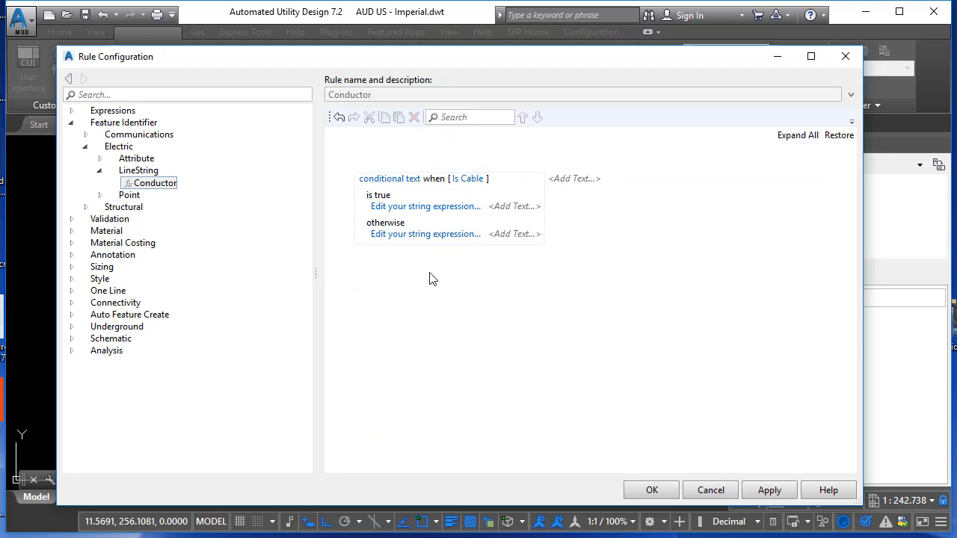
- Make the conditional text return Cable when true and Conductor otherwise, and save the rule
{"action": "left_click", "coordinate": [422, 208]}
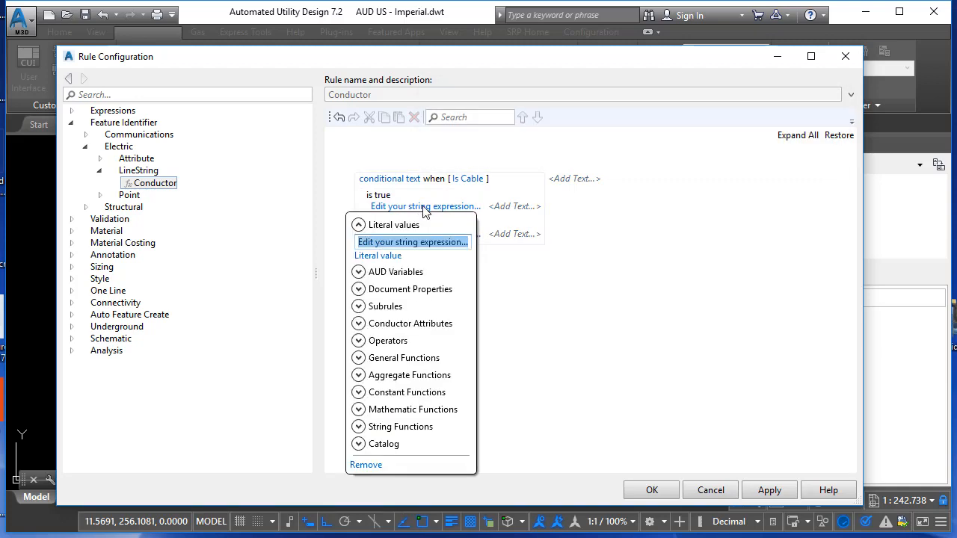
{"action": "type", "text": "Cable"}
{"action": "key", "text": "Return"}
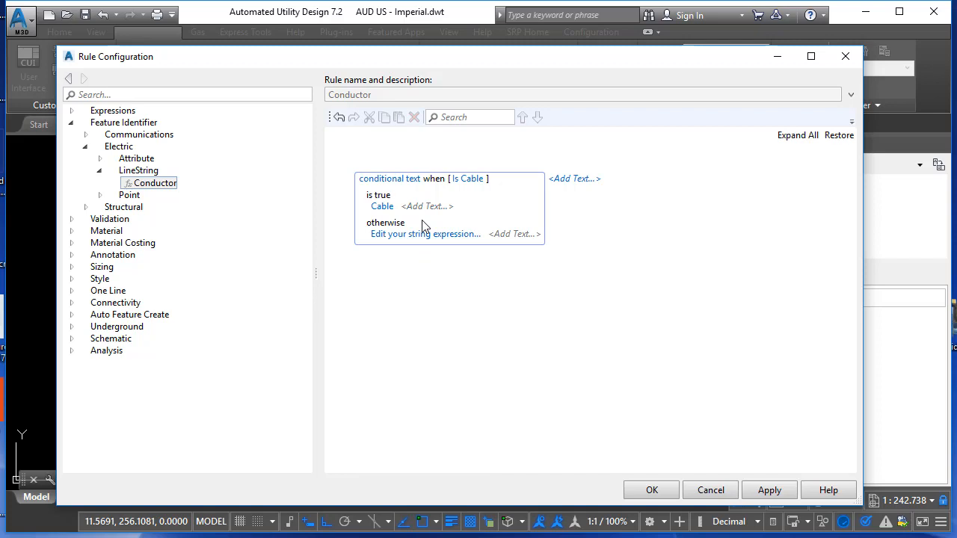
{"action": "left_click", "coordinate": [423, 234]}
{"action": "left_click", "coordinate": [386, 239]}
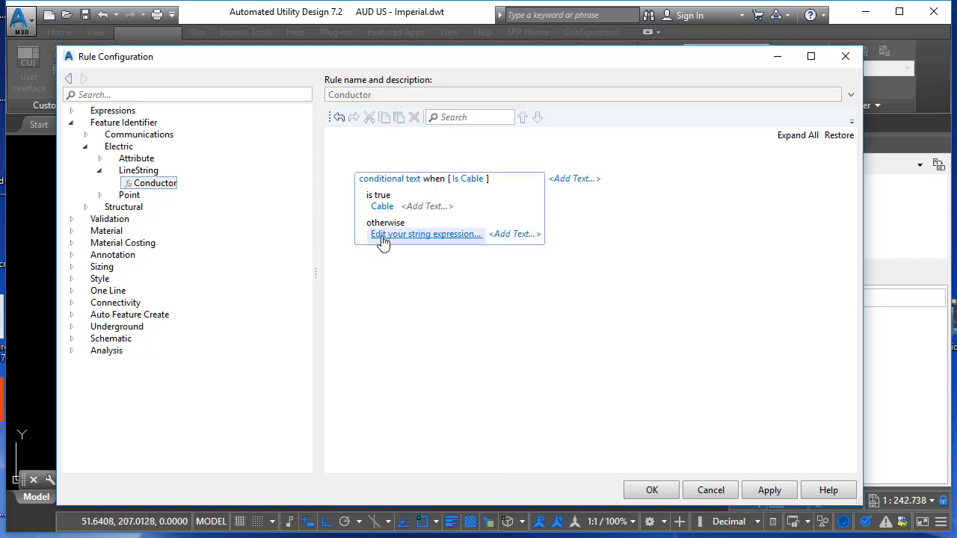
{"action": "left_click", "coordinate": [382, 238]}
{"action": "type", "text": "Conductor"}
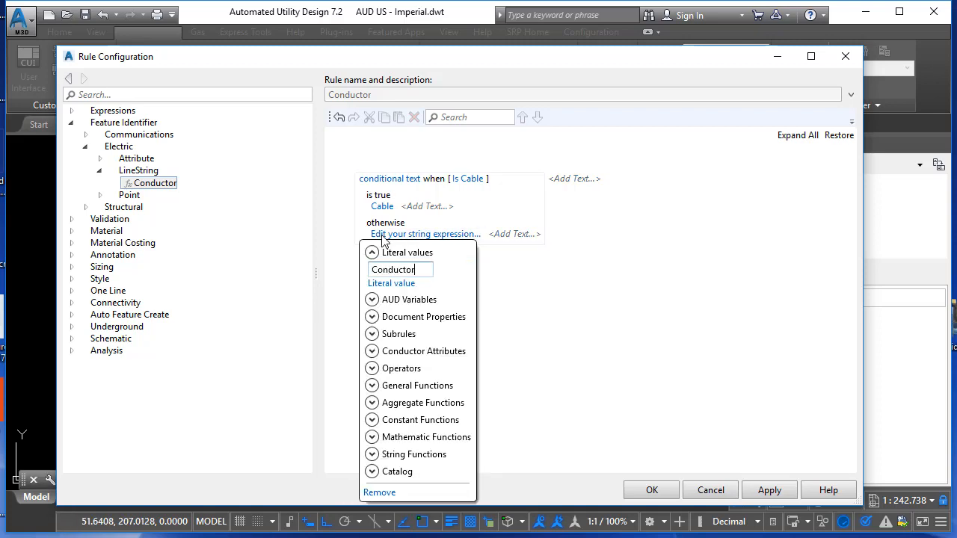
{"action": "key", "text": "Return"}
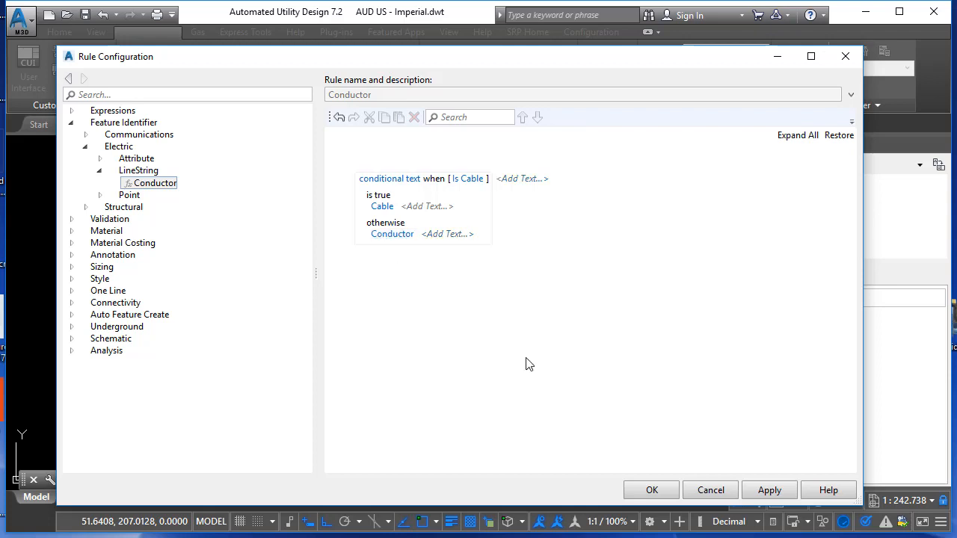
{"action": "left_click", "coordinate": [670, 493]}
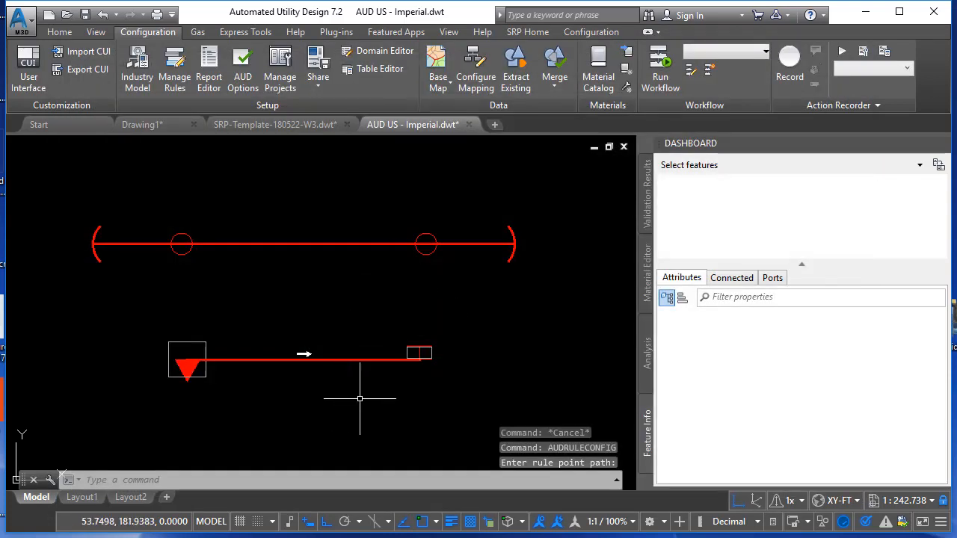
- Select the underground run and the overhead run in turn to check their conductors' identifiers
{"action": "left_click", "coordinate": [358, 391]}
{"action": "left_click", "coordinate": [339, 337]}
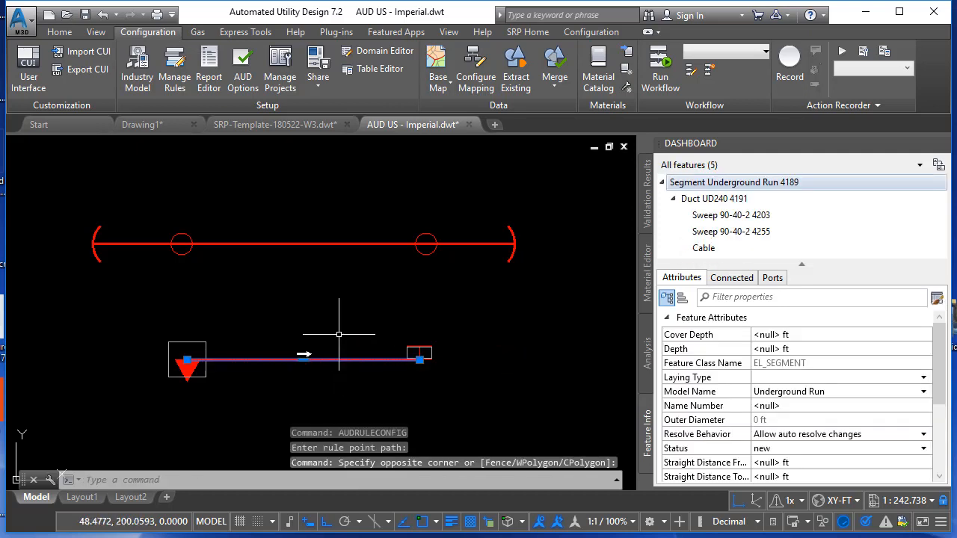
{"action": "key", "text": "Escape"}
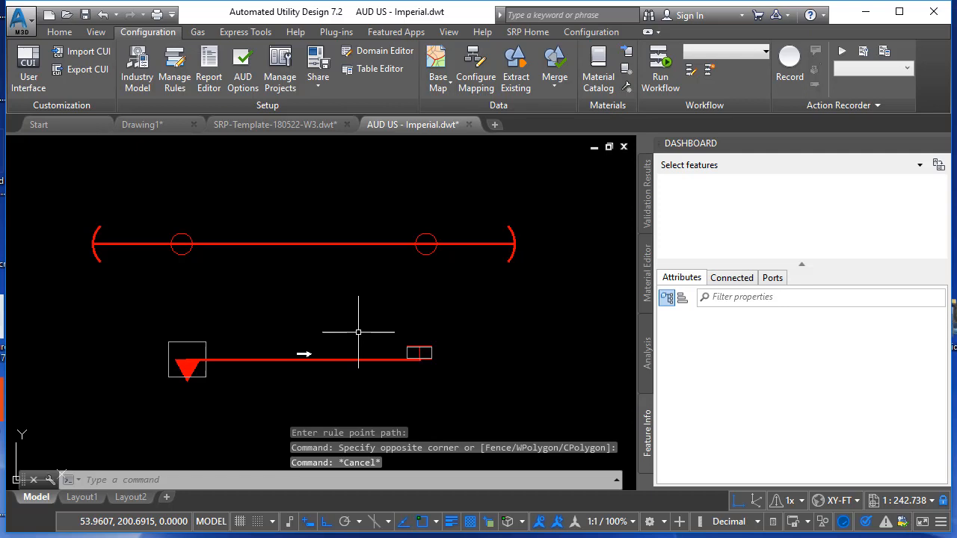
{"action": "left_click", "coordinate": [349, 254]}
{"action": "left_click", "coordinate": [321, 221]}
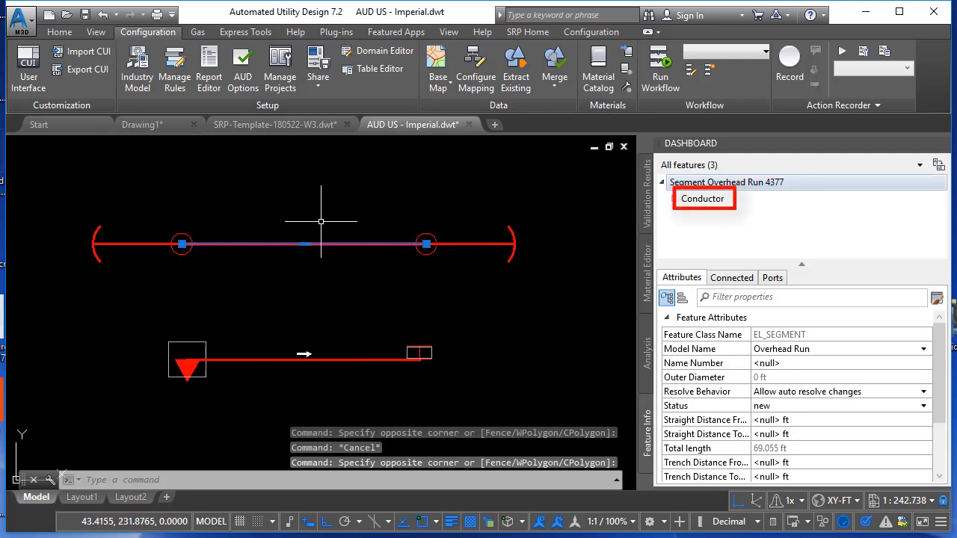
{"action": "key", "text": "Escape"}
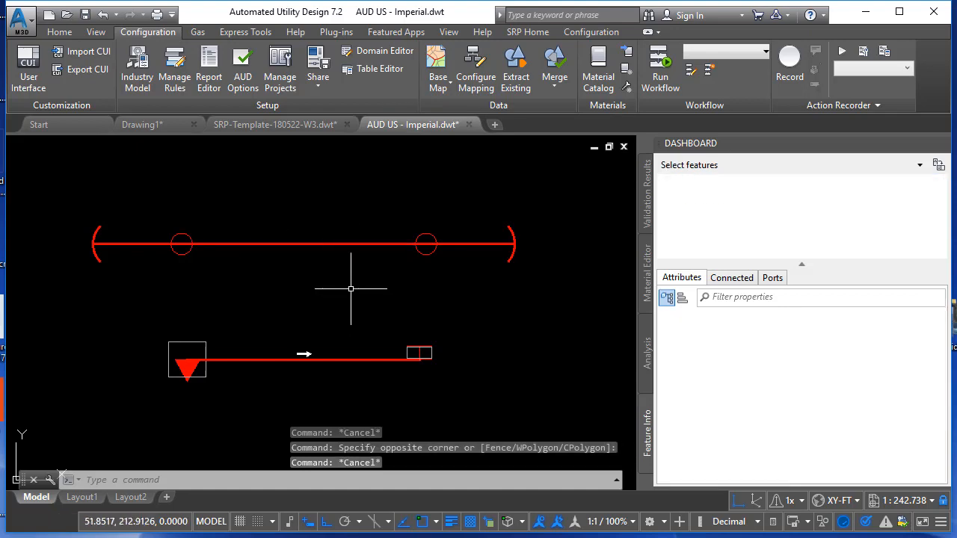
- Reopen the Electric LineString Conductor identifier rule and append the Model Name conductor attribute after the conditional text
{"action": "left_click", "coordinate": [174, 75]}
{"action": "left_click", "coordinate": [71, 123]}
{"action": "left_click", "coordinate": [84, 148]}
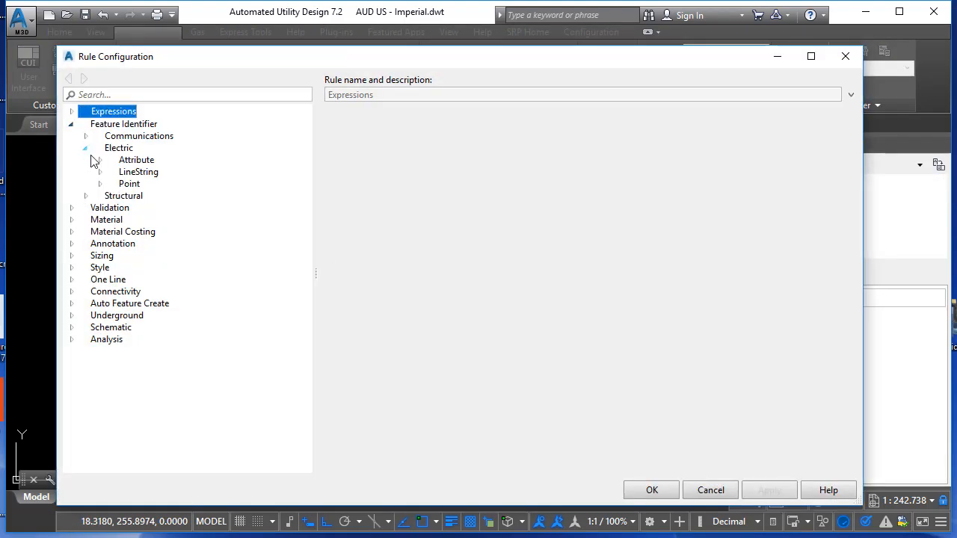
{"action": "left_click", "coordinate": [99, 171]}
{"action": "left_click", "coordinate": [153, 184]}
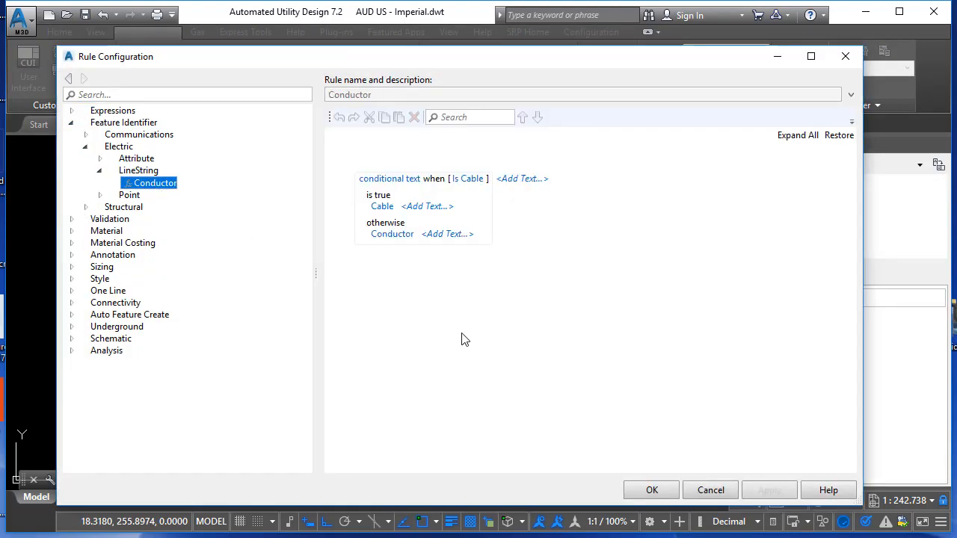
{"action": "left_click", "coordinate": [523, 180]}
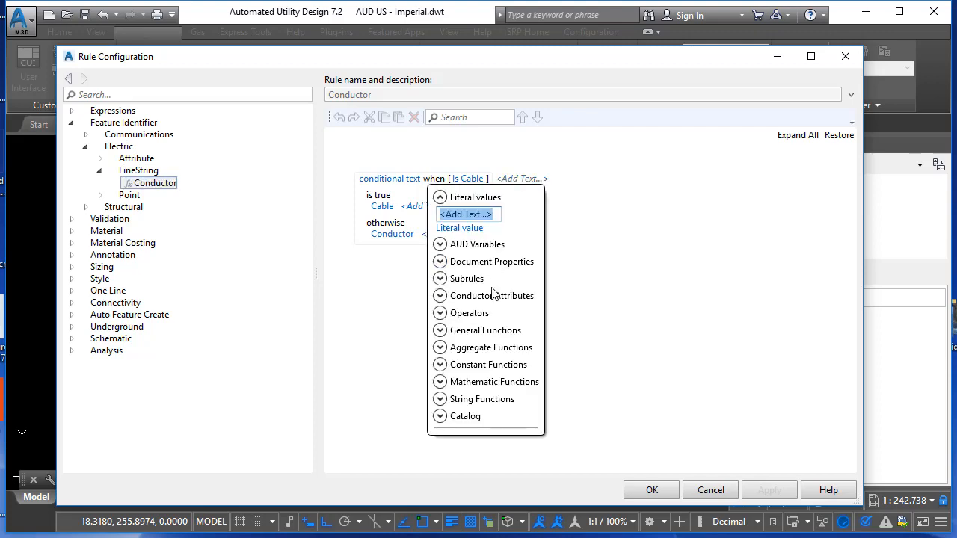
{"action": "left_click", "coordinate": [439, 296]}
{"action": "scroll", "coordinate": [417, 384], "scroll_direction": "down", "scroll_amount": 5}
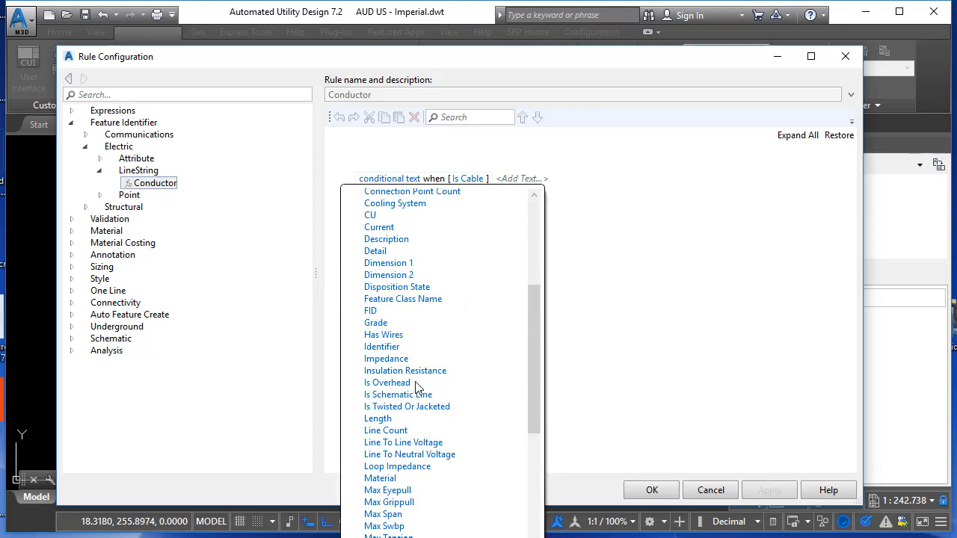
{"action": "scroll", "coordinate": [445, 374], "scroll_direction": "down", "scroll_amount": 7}
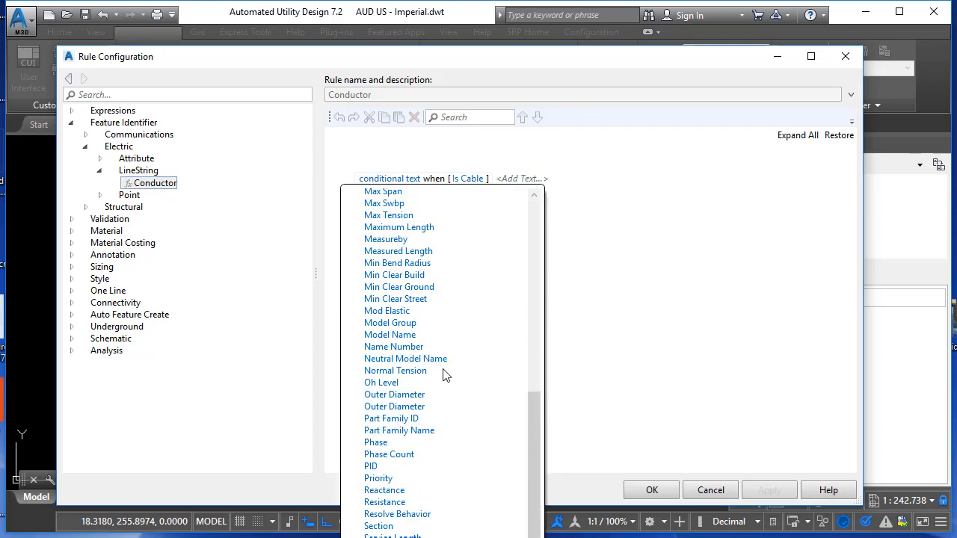
{"action": "left_click", "coordinate": [389, 336]}
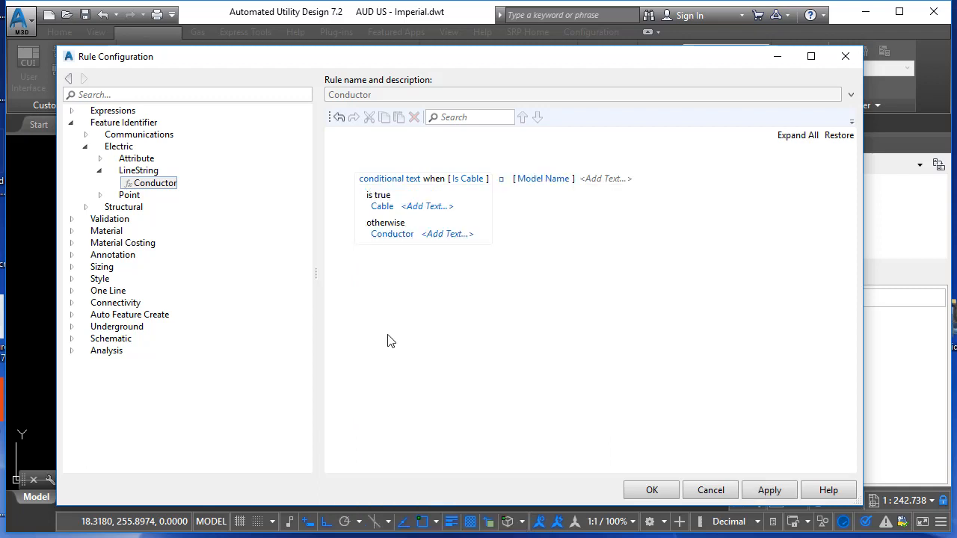
- Append the FID conductor attribute after Model Name and save the identifier rule
{"action": "left_click", "coordinate": [602, 187]}
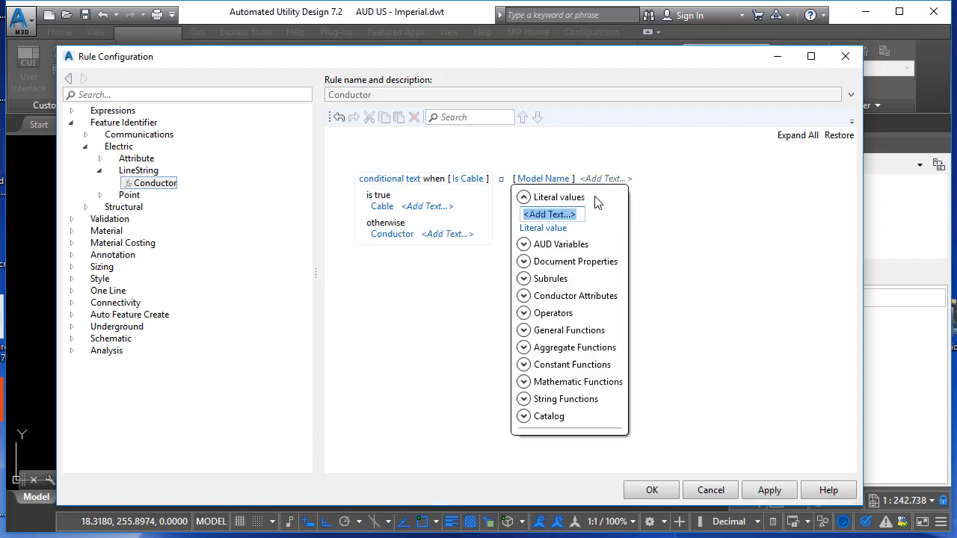
{"action": "left_click", "coordinate": [520, 297]}
{"action": "scroll", "coordinate": [505, 298], "scroll_direction": "down", "scroll_amount": 3}
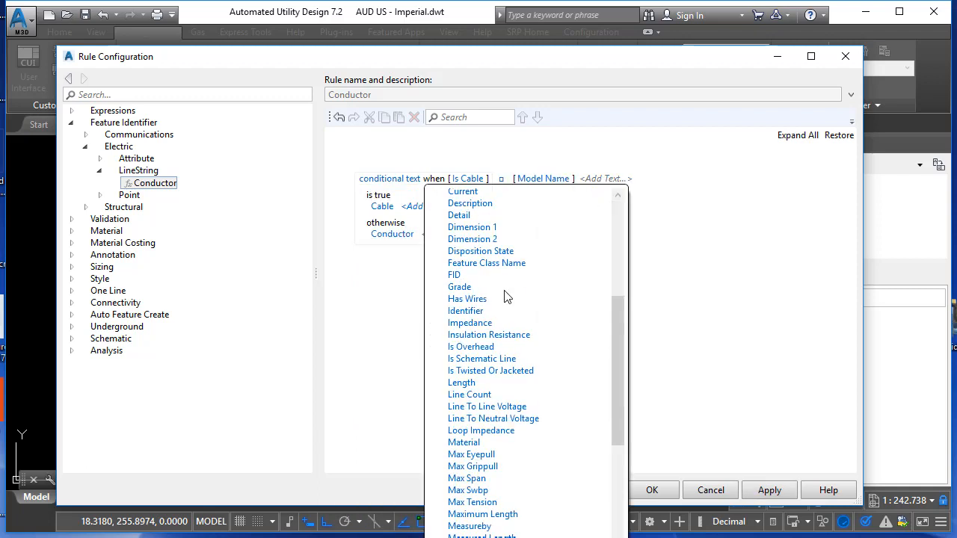
{"action": "left_click", "coordinate": [453, 276]}
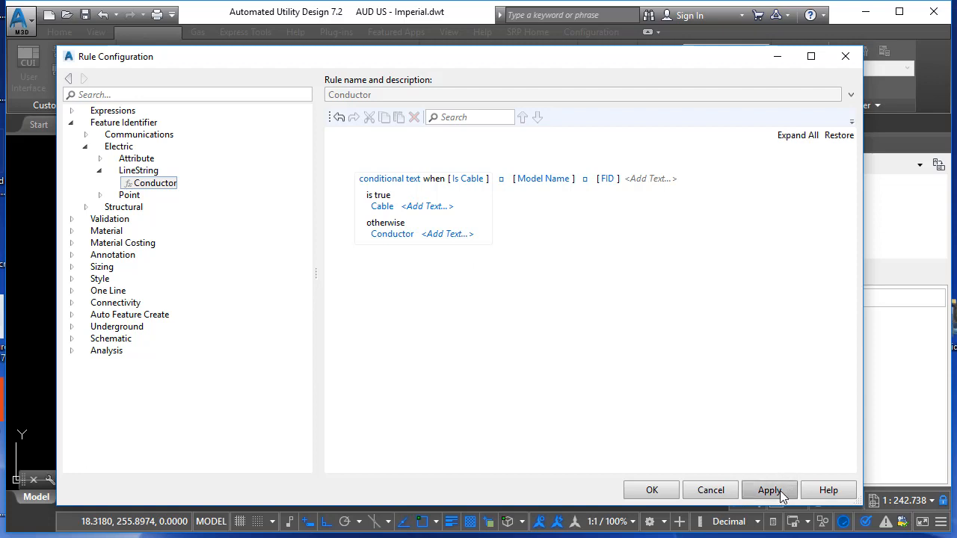
{"action": "left_click", "coordinate": [652, 489]}
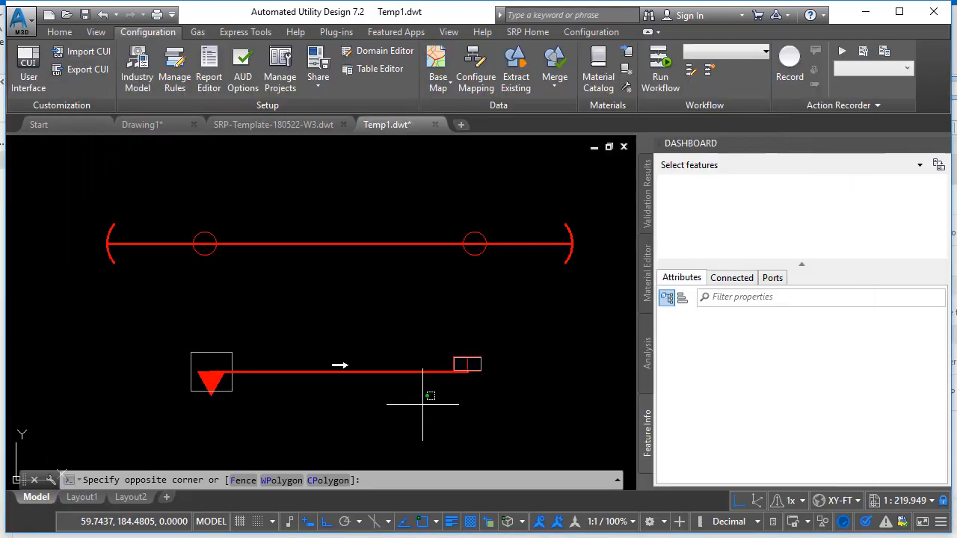
- Select the underground run and the overhead run in turn to check the extended conductor identifiers
{"action": "left_click", "coordinate": [397, 351]}
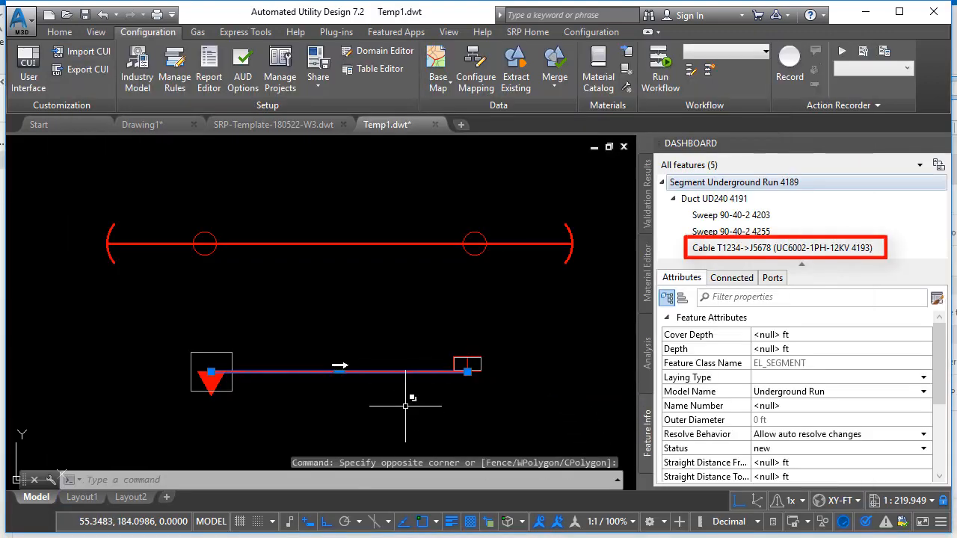
{"action": "key", "text": "Escape"}
{"action": "key", "text": "Escape"}
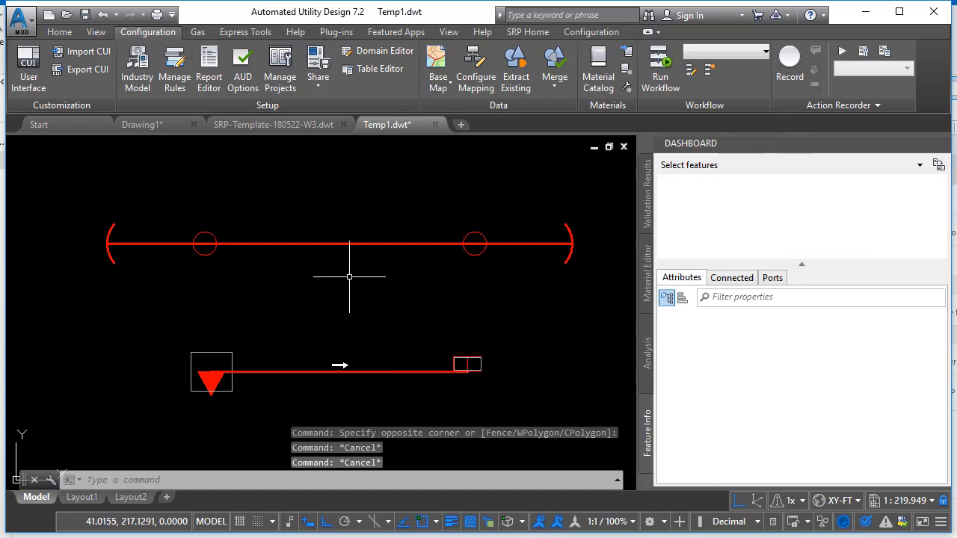
{"action": "left_click", "coordinate": [348, 274]}
{"action": "left_click", "coordinate": [323, 221]}
{"action": "key", "text": "Escape"}
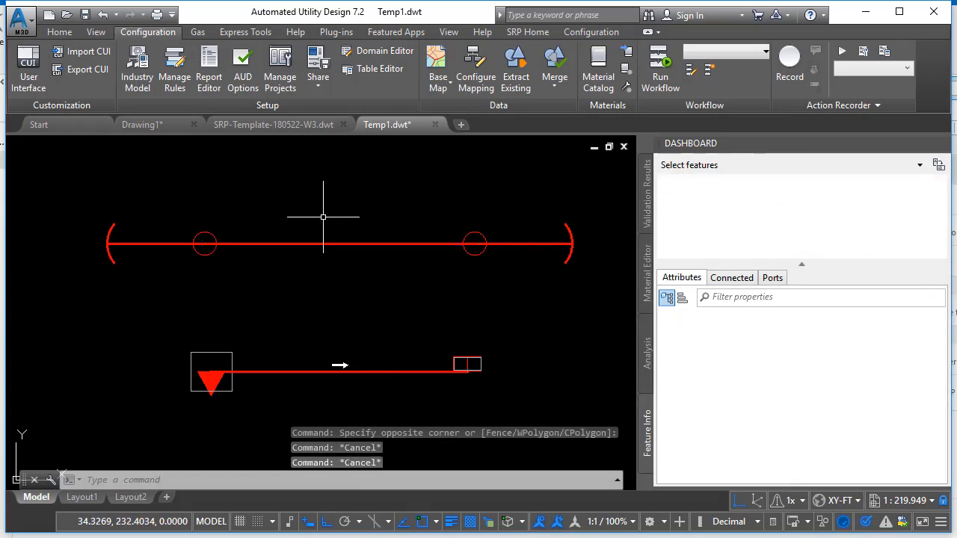
{"action": "left_click", "coordinate": [400, 370]}
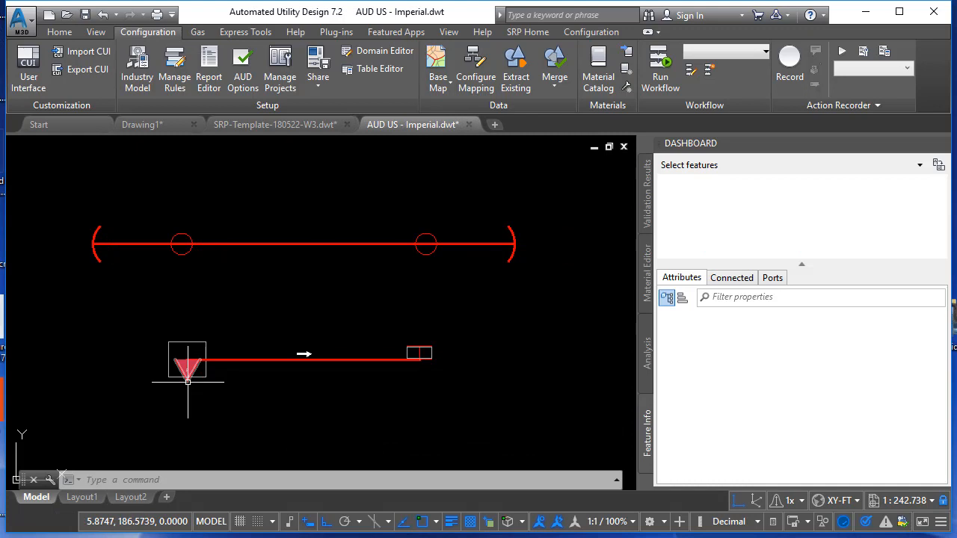
- Set the Name Number of the transformer at the start of the underground run to T1234
{"action": "left_click", "coordinate": [188, 382]}
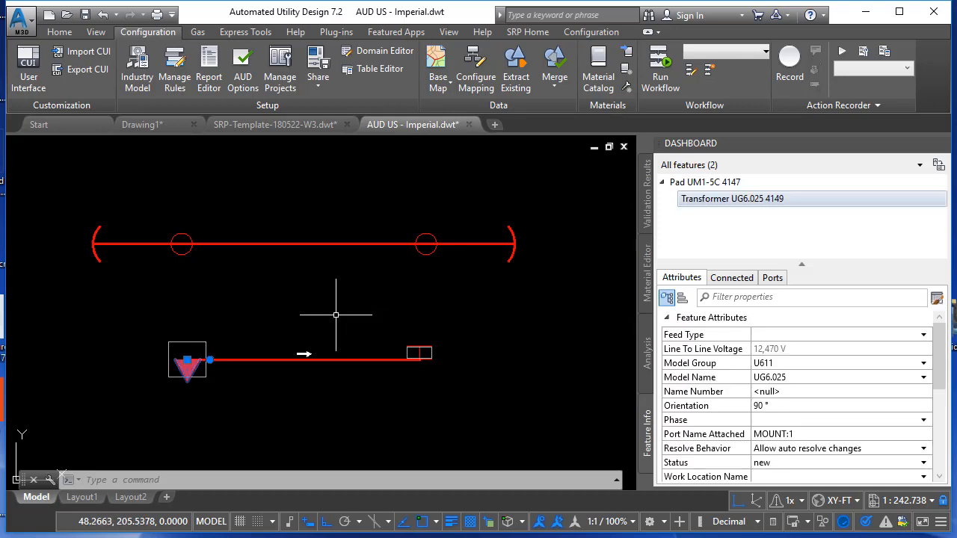
{"action": "left_click", "coordinate": [790, 391]}
{"action": "type", "text": "T1234"}
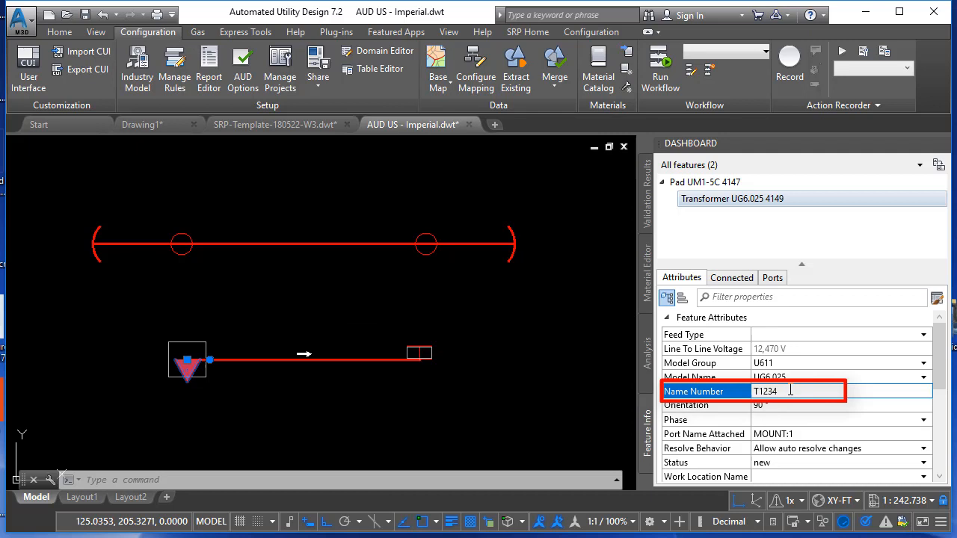
{"action": "key", "text": "Return"}
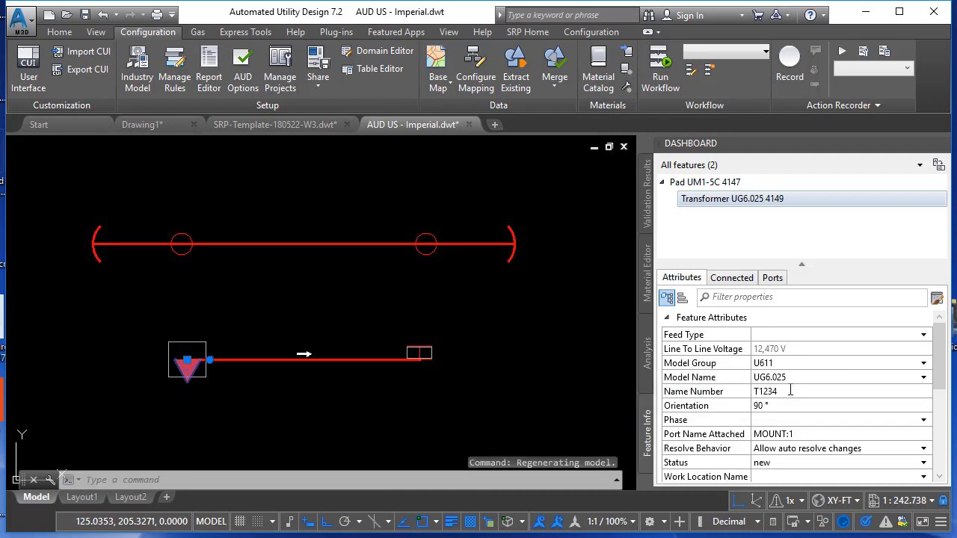
{"action": "left_click", "coordinate": [507, 403]}
{"action": "key", "text": "Escape"}
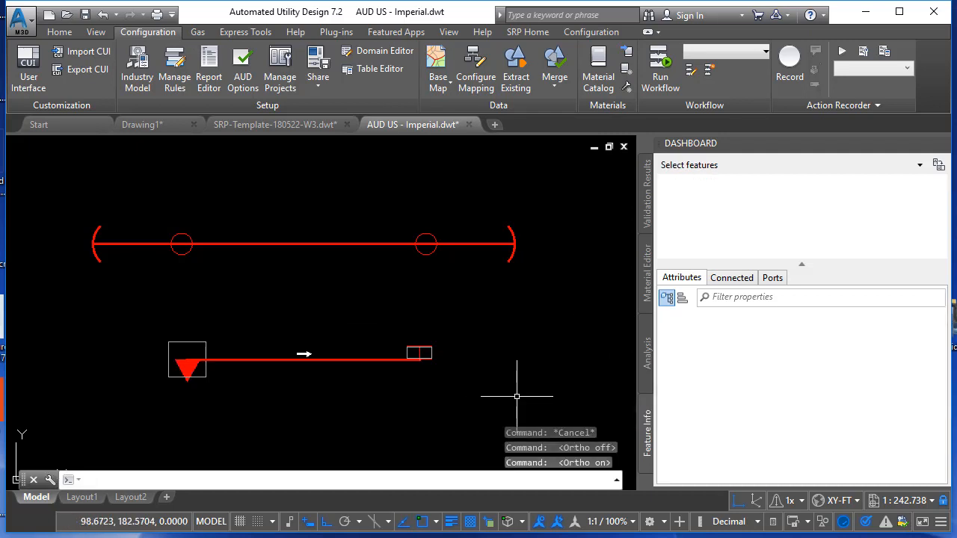
- Set the Name Number of the junction at the end of the underground run to J5678
{"action": "key", "text": "F8"}
{"action": "left_click", "coordinate": [420, 353]}
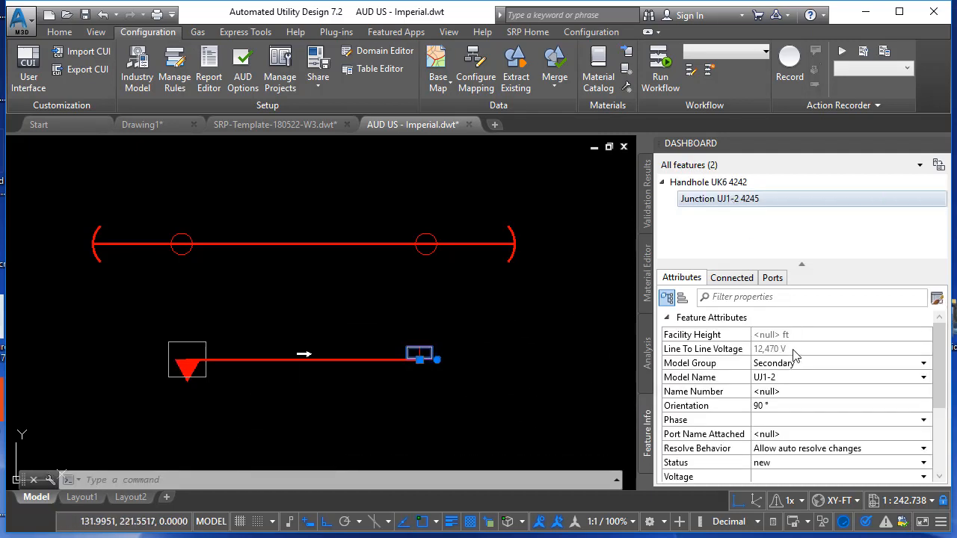
{"action": "left_click", "coordinate": [792, 391]}
{"action": "type", "text": "J5678"}
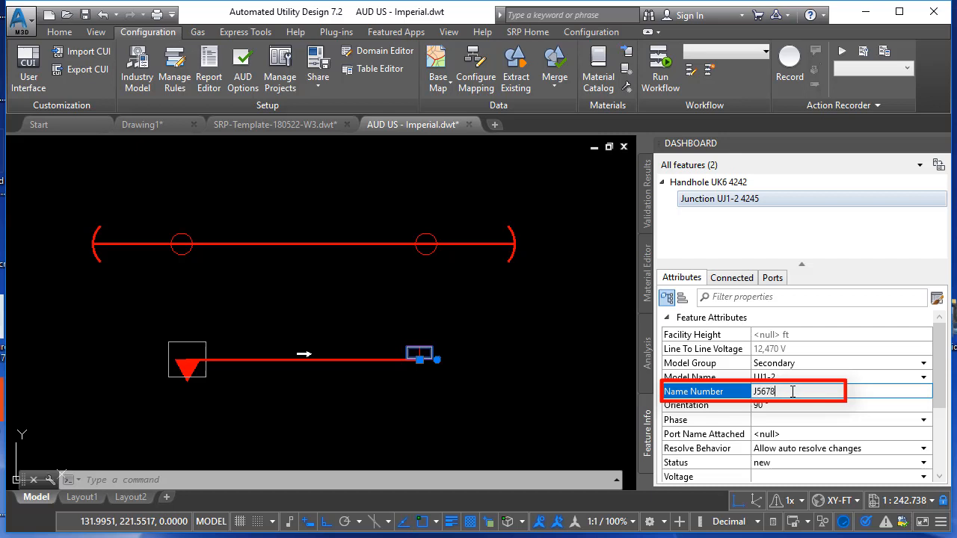
{"action": "key", "text": "Return"}
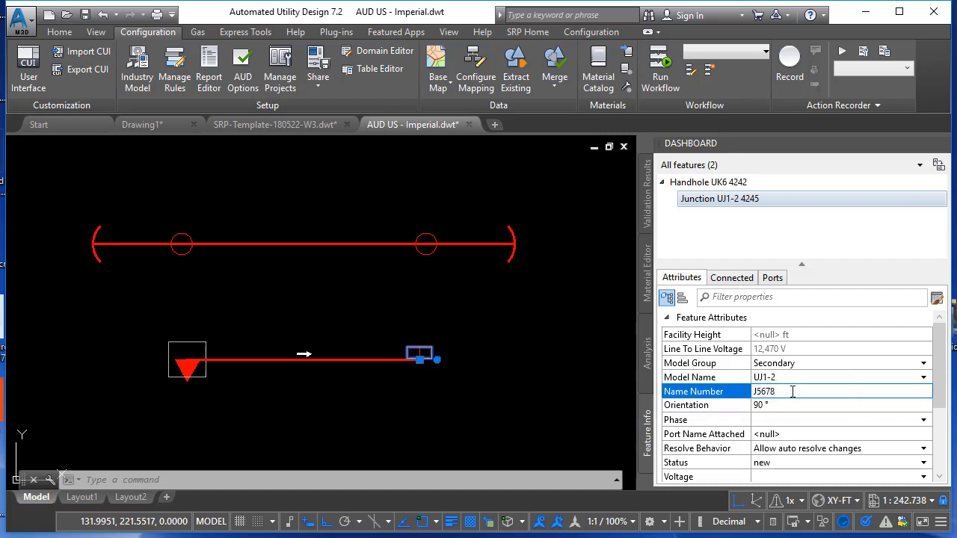
{"action": "left_click", "coordinate": [414, 438]}
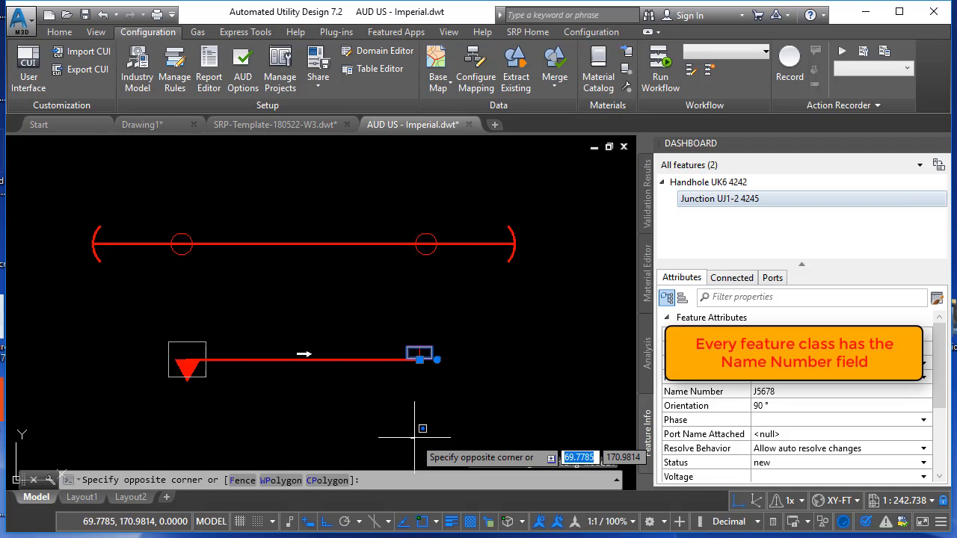
{"action": "key", "text": "Escape"}
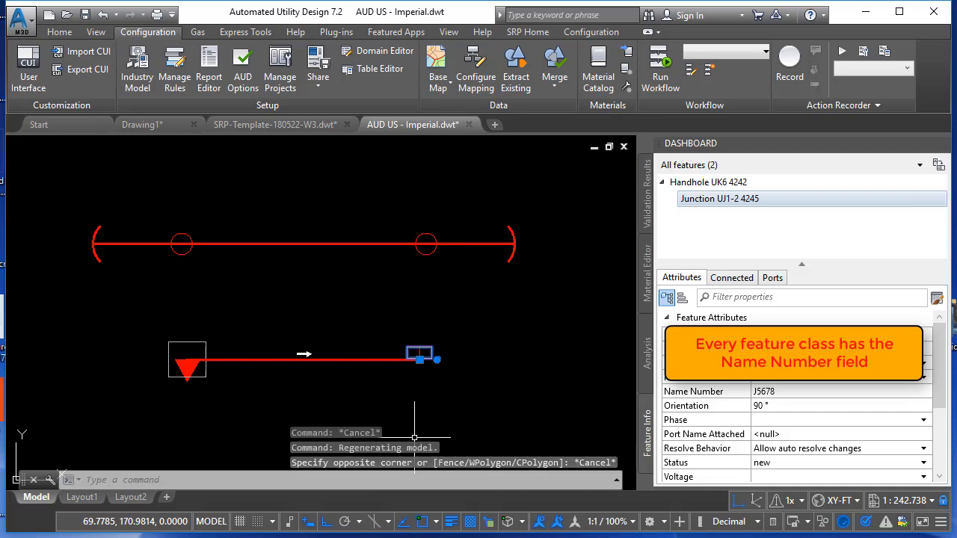
{"action": "key", "text": "Escape"}
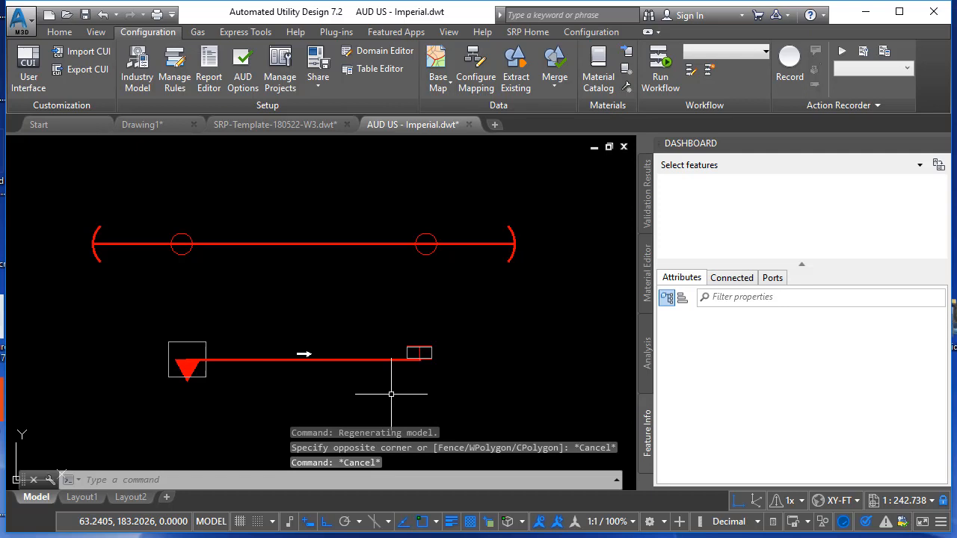
- Create a new subrule under the Text expressions for the Electric LineString Conductor
{"action": "left_click", "coordinate": [174, 75]}
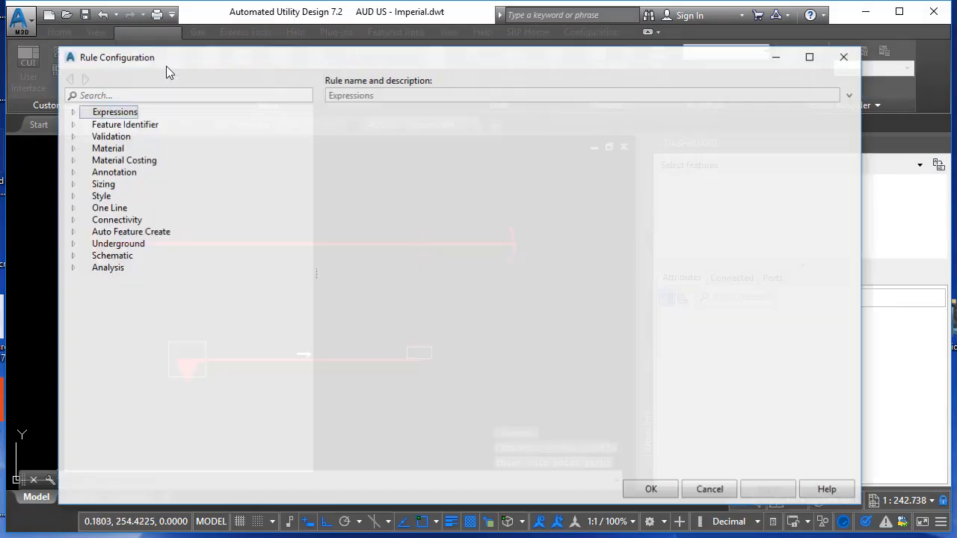
{"action": "left_click", "coordinate": [71, 112]}
{"action": "left_click", "coordinate": [85, 159]}
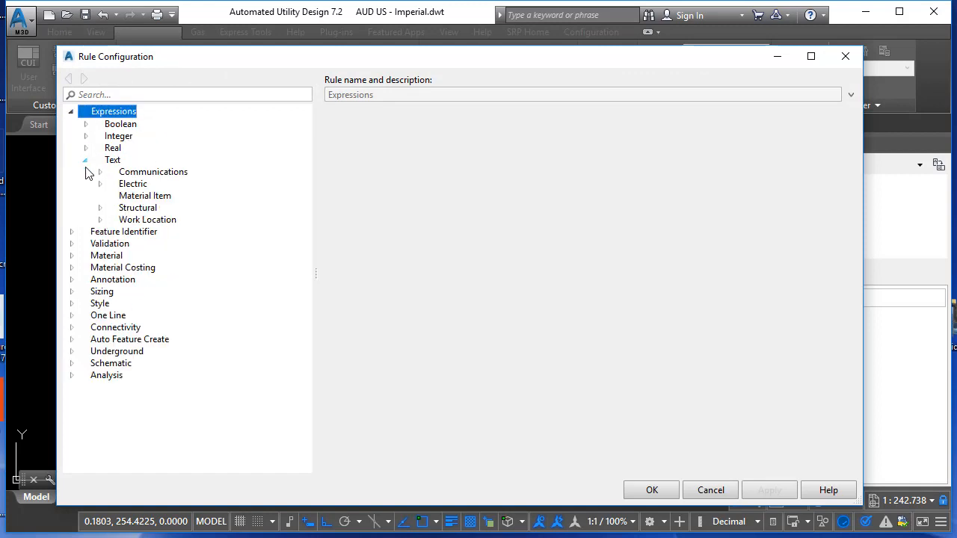
{"action": "left_click", "coordinate": [100, 184]}
{"action": "left_click", "coordinate": [113, 207]}
{"action": "left_click", "coordinate": [178, 221]}
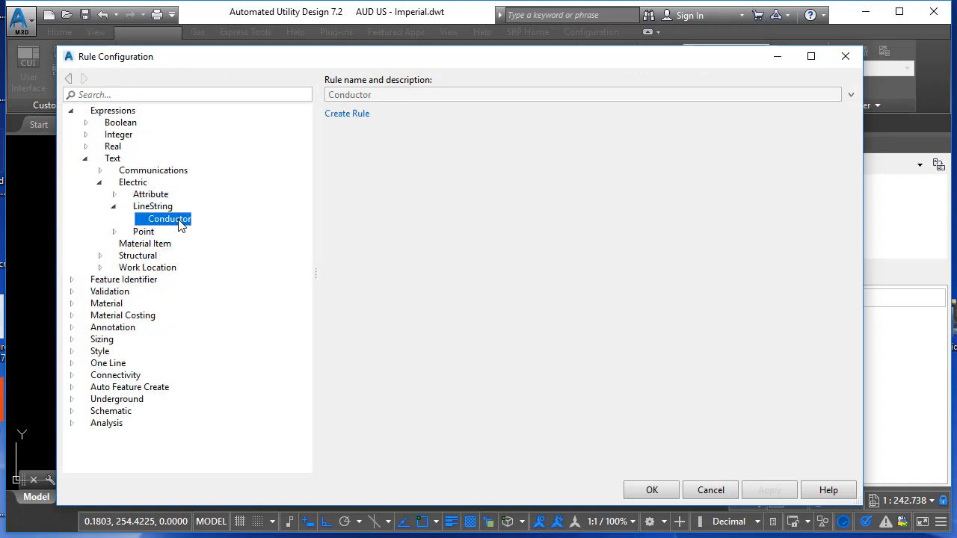
{"action": "right_click", "coordinate": [172, 218]}
{"action": "left_click", "coordinate": [82, 313]}
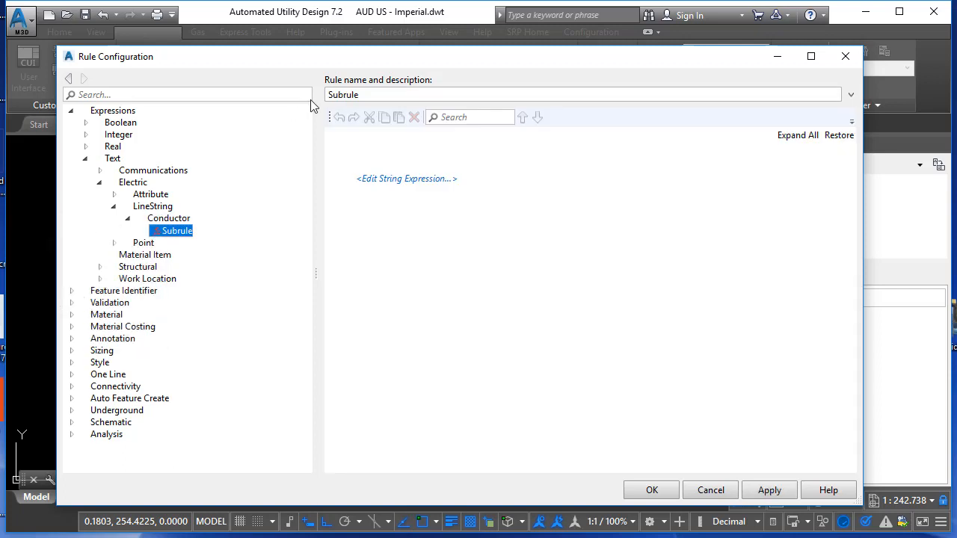
- Name the new conductor text subrule ID-Start
{"action": "left_click", "coordinate": [378, 92]}
{"action": "left_click_drag", "start_coordinate": [369, 94], "coordinate": [321, 94]}
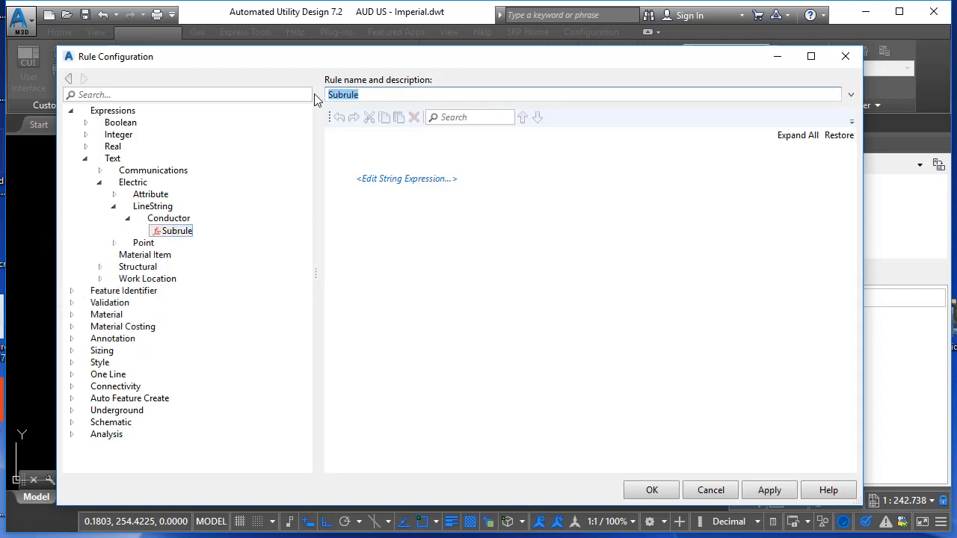
{"action": "type", "text": "ID"}
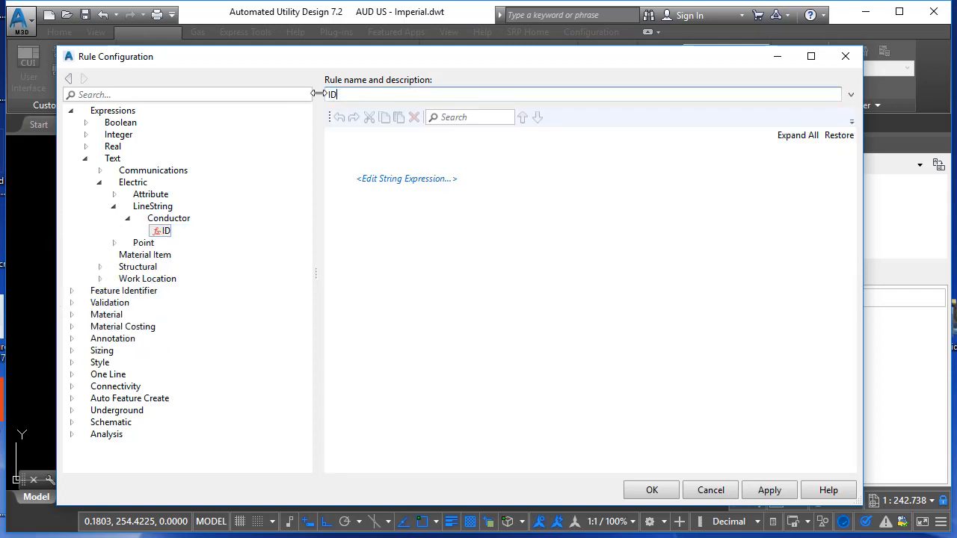
{"action": "type", "text": "-Start"}
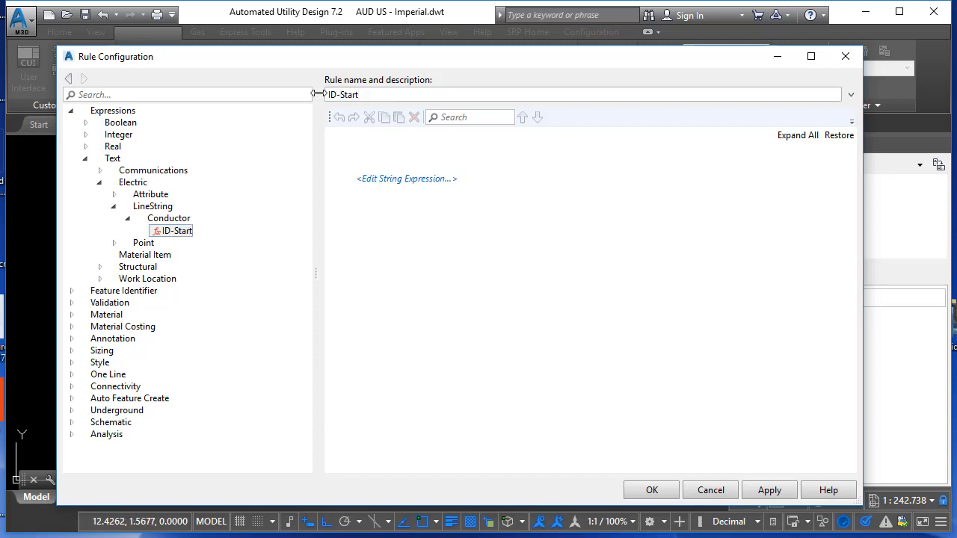
- Define the ID-Start expression as the first of the values from the conductor's Connected Features at Start Point
{"action": "left_click", "coordinate": [392, 179]}
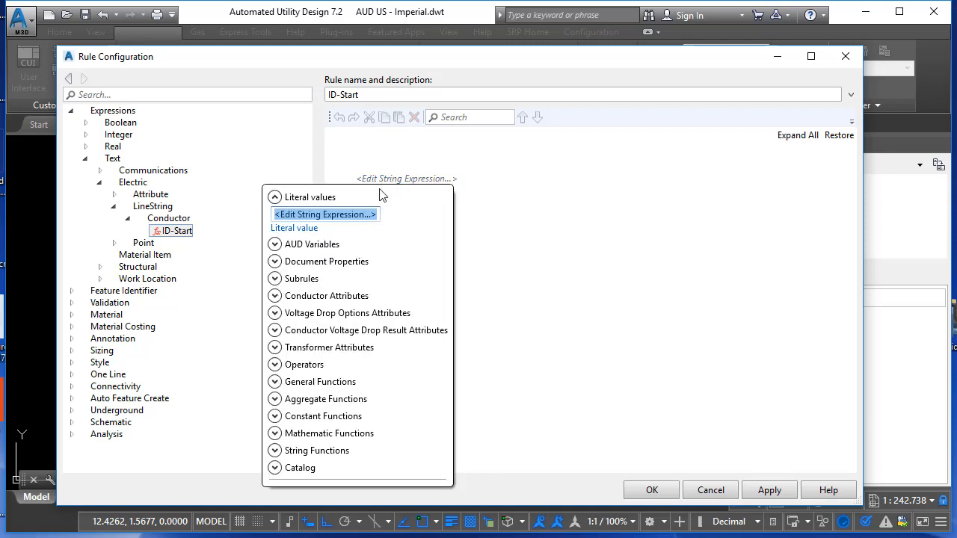
{"action": "left_click", "coordinate": [276, 402]}
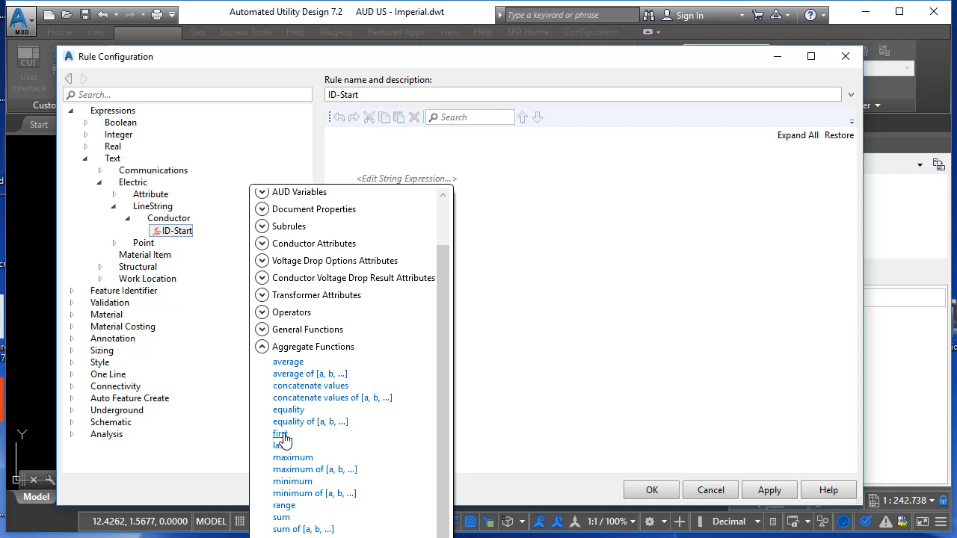
{"action": "left_click", "coordinate": [282, 435]}
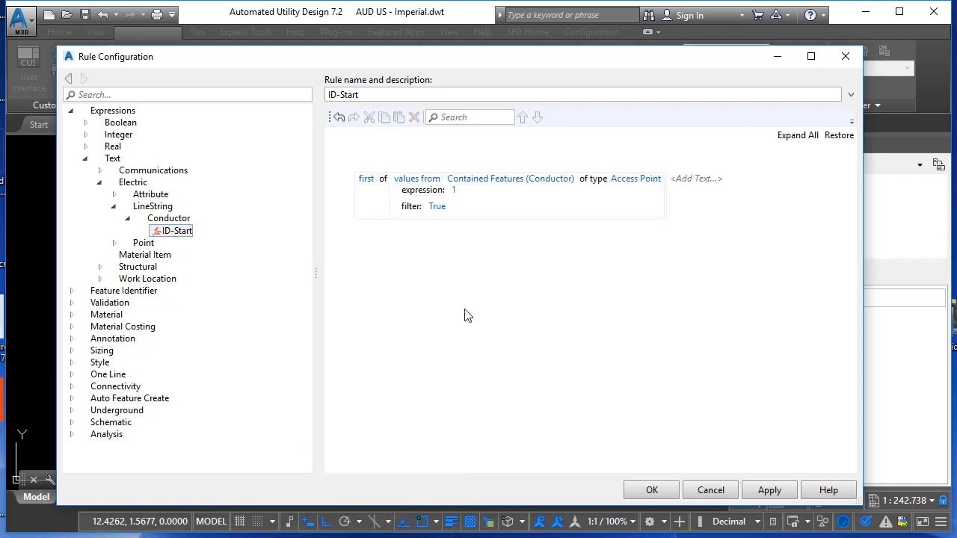
{"action": "left_click", "coordinate": [492, 182]}
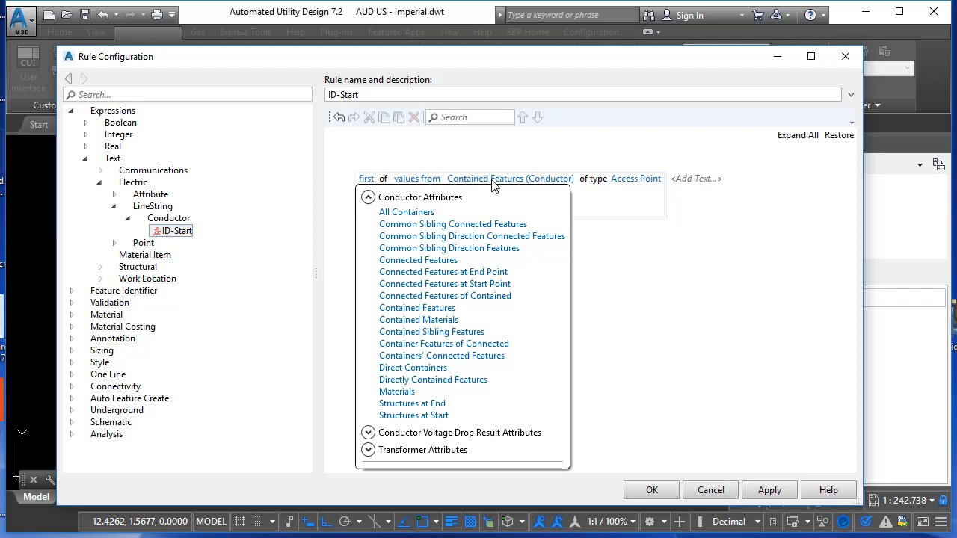
{"action": "left_click", "coordinate": [441, 284]}
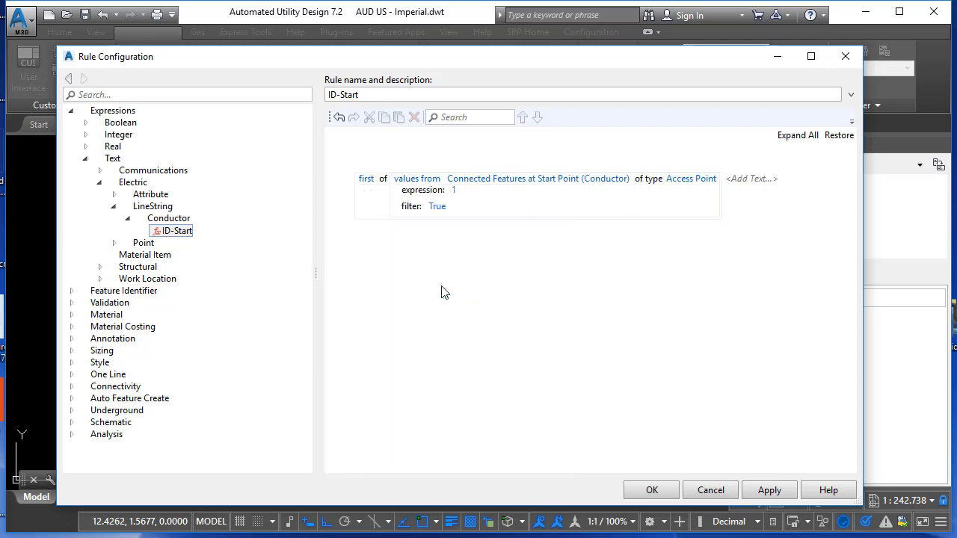
- Set the connected feature type in the ID-Start expression to Electric Point
{"action": "left_click", "coordinate": [689, 183]}
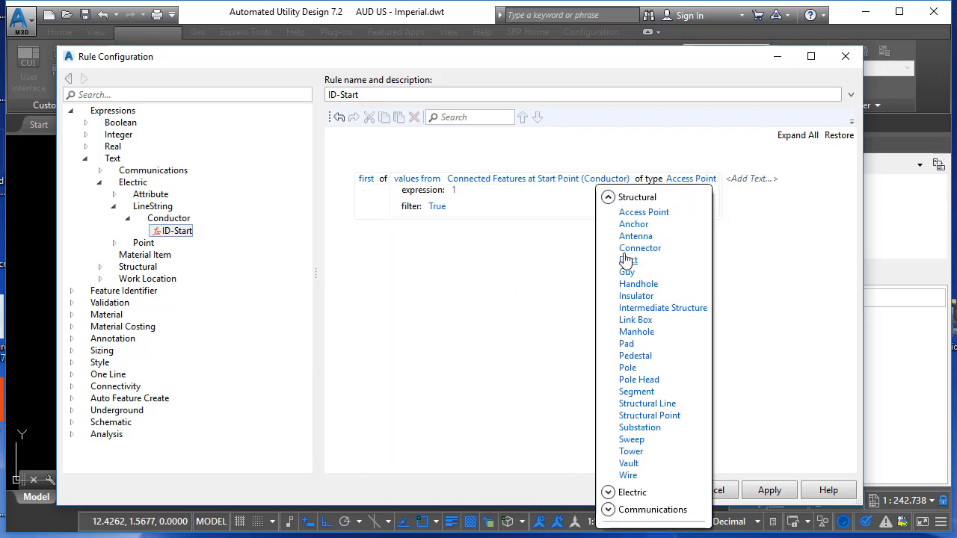
{"action": "left_click", "coordinate": [608, 198]}
{"action": "left_click", "coordinate": [621, 215]}
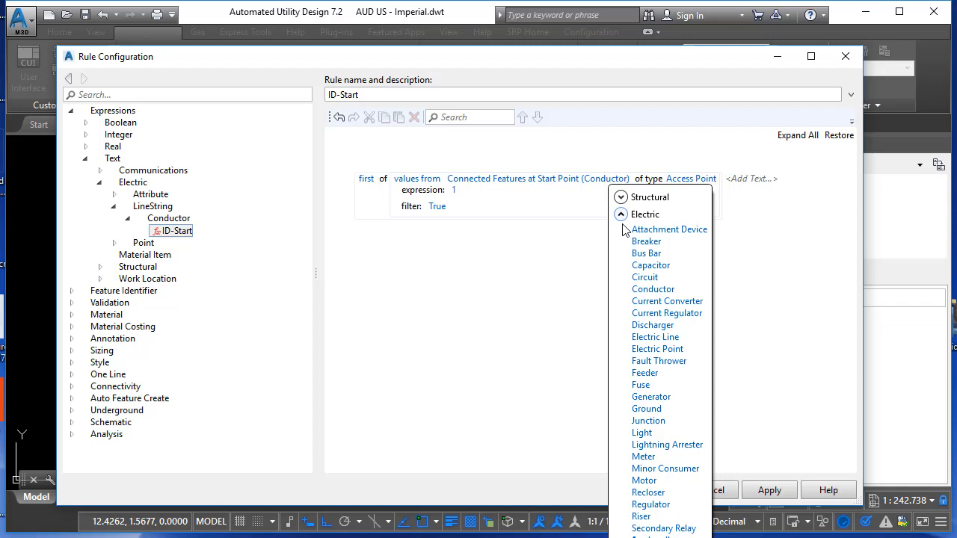
{"action": "left_click", "coordinate": [656, 350]}
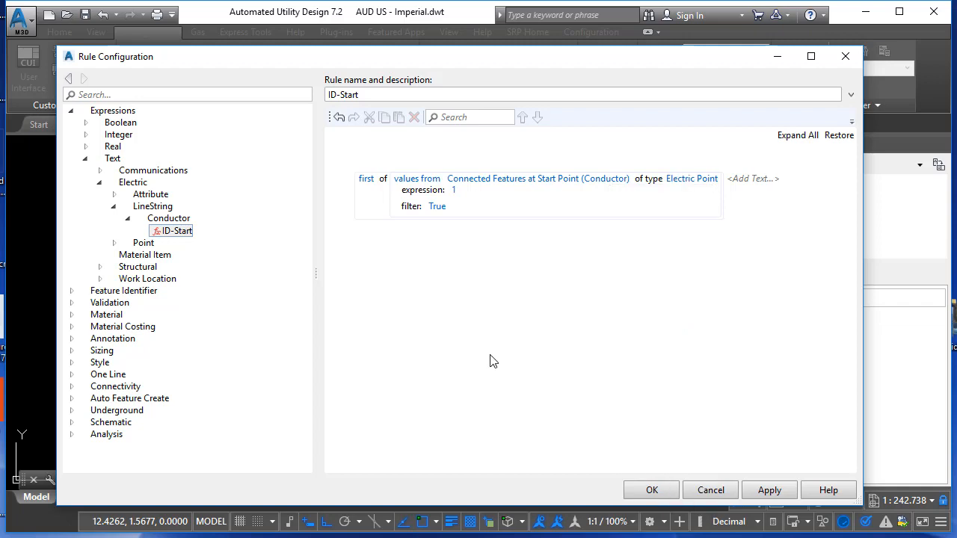
- Make the ID-Start expression return the Name Number attribute of the connected electric point
{"action": "left_click", "coordinate": [455, 191]}
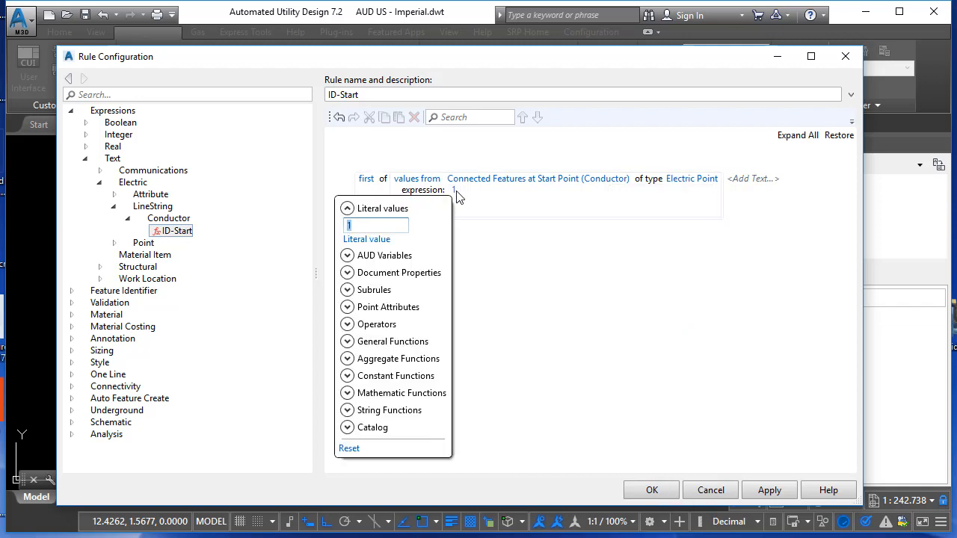
{"action": "left_click", "coordinate": [348, 308]}
{"action": "scroll", "coordinate": [355, 318], "scroll_direction": "down", "scroll_amount": 3}
{"action": "scroll", "coordinate": [357, 330], "scroll_direction": "down", "scroll_amount": 11}
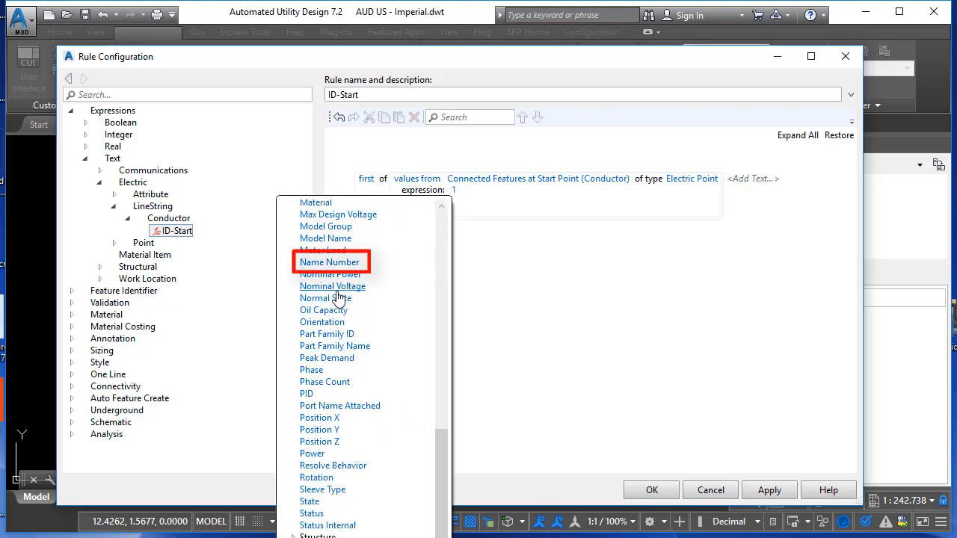
{"action": "left_click", "coordinate": [328, 262]}
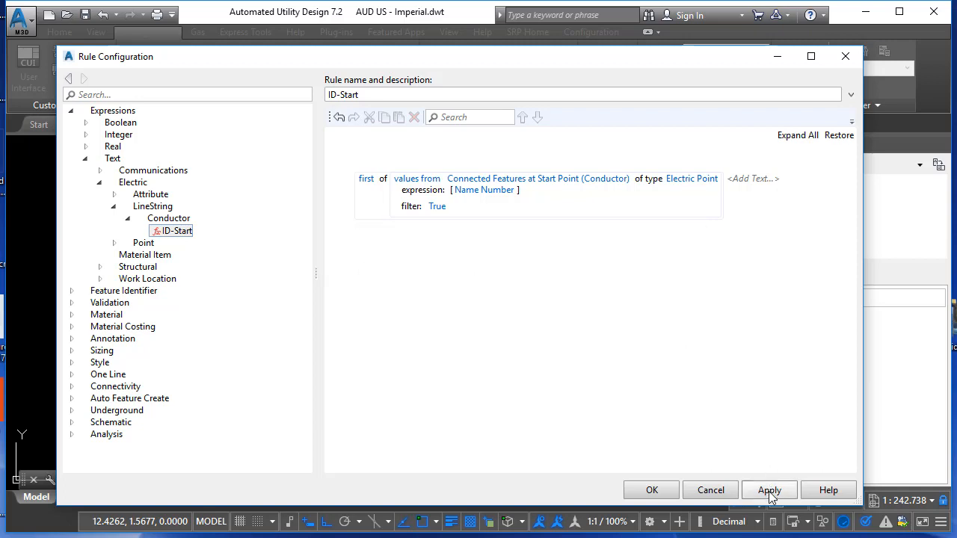
- Create another text subrule under the Electric LineString Conductor and name it ID-End
{"action": "right_click", "coordinate": [168, 217]}
{"action": "left_click", "coordinate": [45, 309]}
{"action": "left_click", "coordinate": [361, 94]}
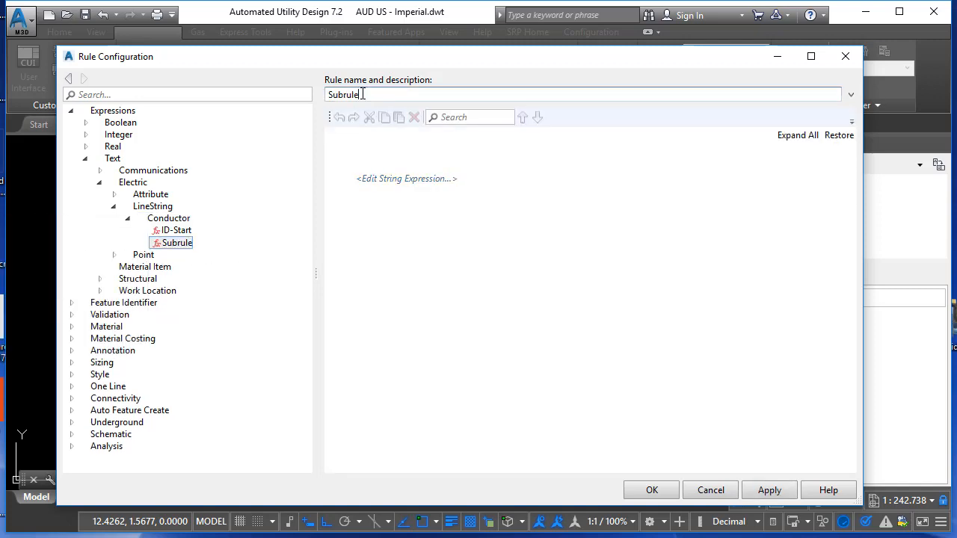
{"action": "double_click", "coordinate": [362, 94]}
{"action": "key", "text": "BackSpace"}
{"action": "type", "text": "ID-End"}
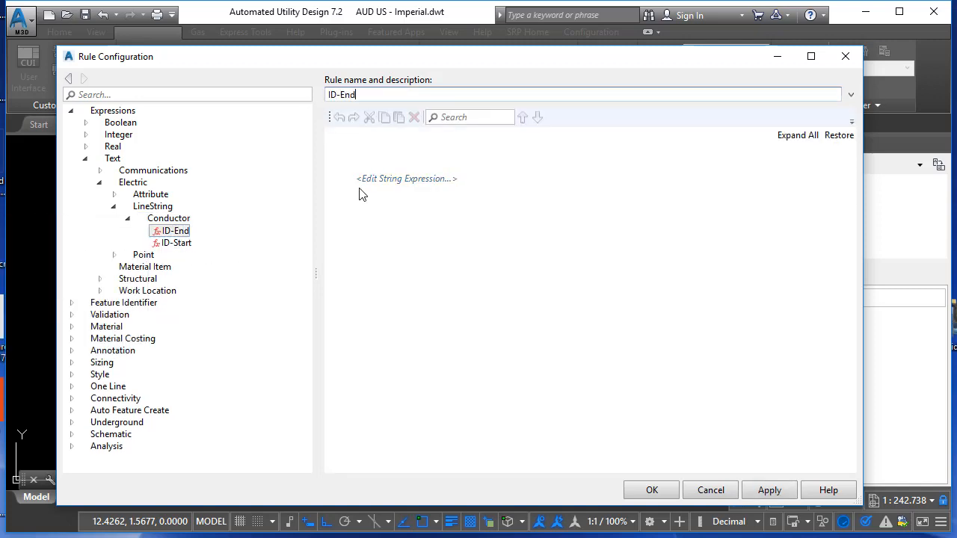
- Define ID-End as the first of the values from the conductor's Connected Features at End Point of type Electric Point
{"action": "left_click", "coordinate": [413, 185]}
{"action": "left_click", "coordinate": [275, 400]}
{"action": "scroll", "coordinate": [296, 369], "scroll_direction": "down", "scroll_amount": 1}
{"action": "left_click", "coordinate": [283, 439]}
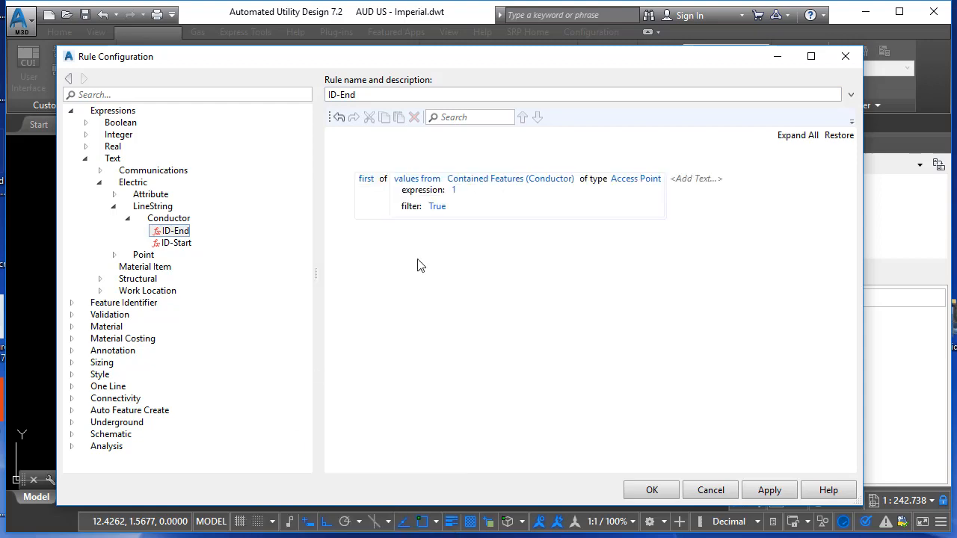
{"action": "left_click", "coordinate": [510, 179]}
{"action": "left_click", "coordinate": [471, 263]}
{"action": "left_click", "coordinate": [680, 180]}
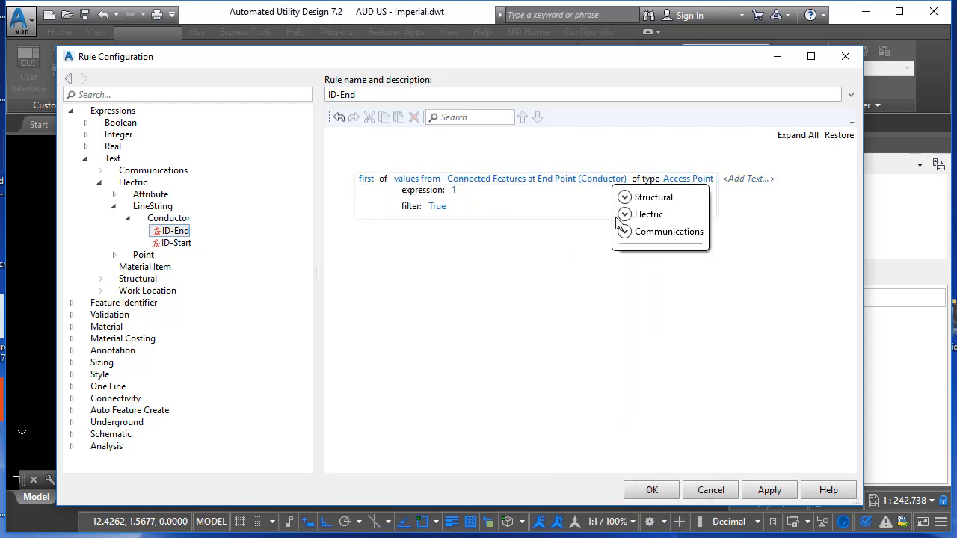
{"action": "left_click", "coordinate": [624, 214]}
{"action": "left_click", "coordinate": [658, 351]}
- Make the ID-End expression return the Name Number attribute and apply the rule changes
{"action": "left_click", "coordinate": [453, 190]}
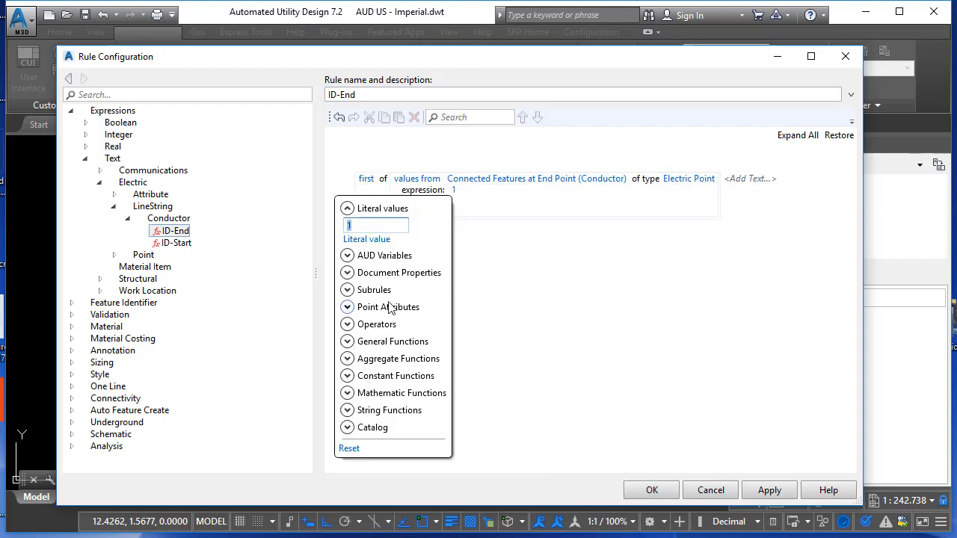
{"action": "left_click", "coordinate": [388, 307]}
{"action": "scroll", "coordinate": [367, 269], "scroll_direction": "down", "scroll_amount": 5}
{"action": "left_click", "coordinate": [363, 210]}
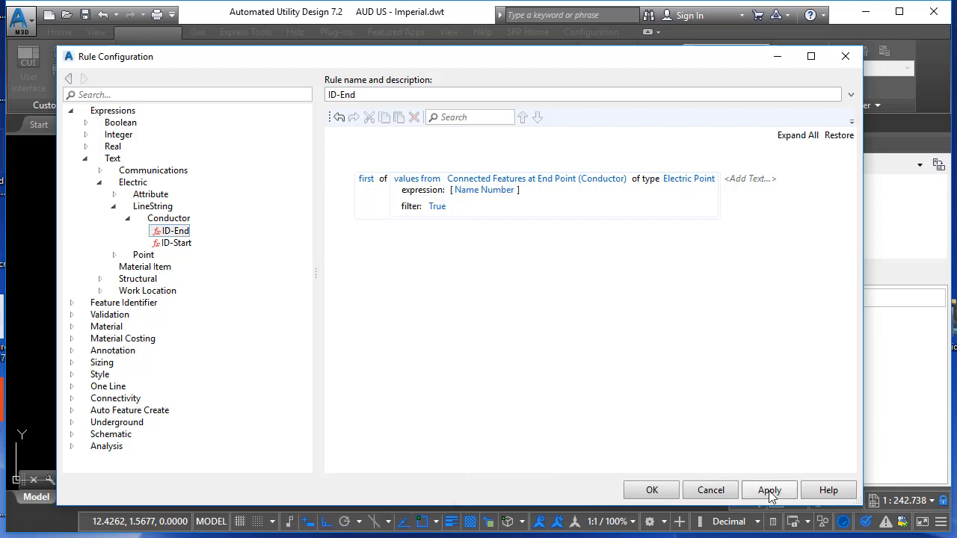
{"action": "left_click", "coordinate": [770, 491]}
- In the Feature Identifier rule for the Electric LineString Conductor, replace the Model Name attribute with the ID-Start text subrule
{"action": "left_click", "coordinate": [85, 158]}
{"action": "left_click", "coordinate": [71, 172]}
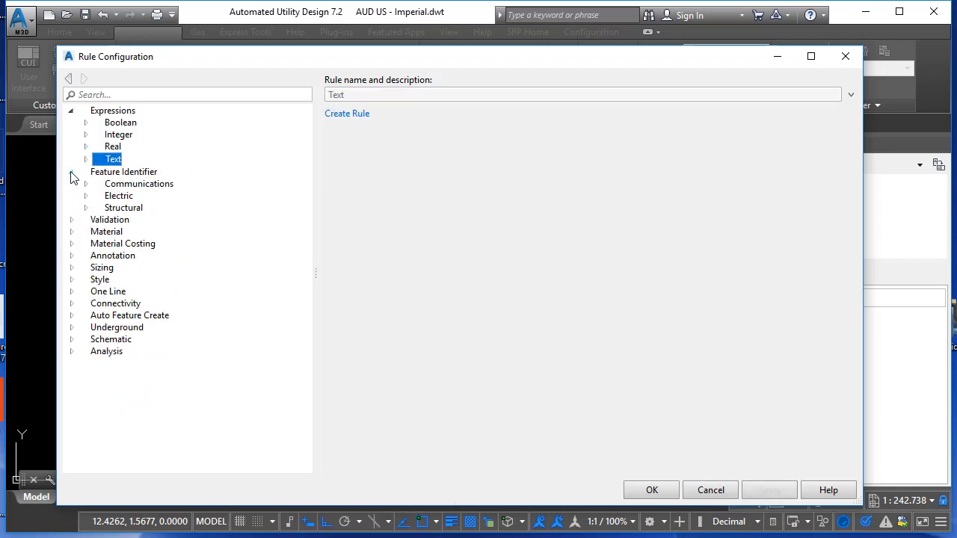
{"action": "left_click", "coordinate": [86, 196]}
{"action": "left_click", "coordinate": [99, 218]}
{"action": "left_click", "coordinate": [153, 231]}
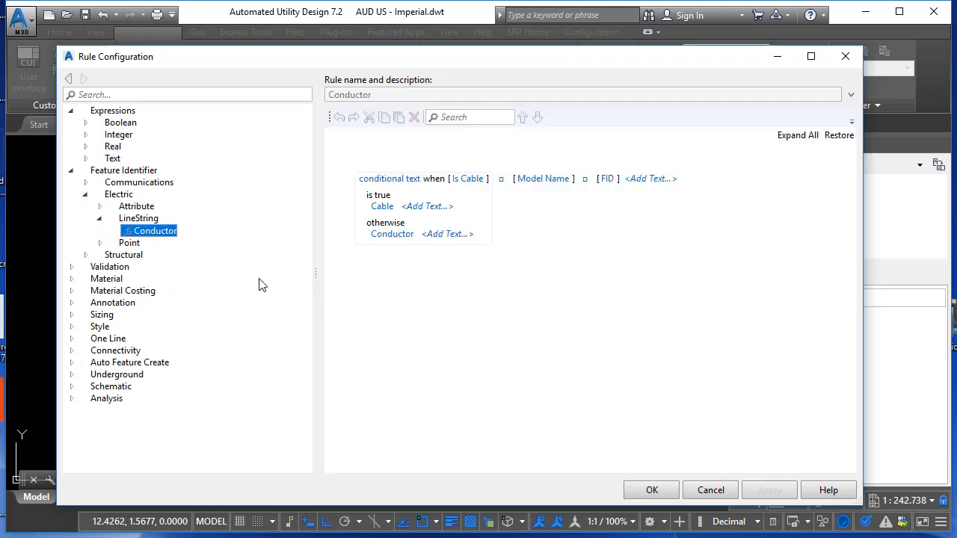
{"action": "left_click", "coordinate": [548, 181]}
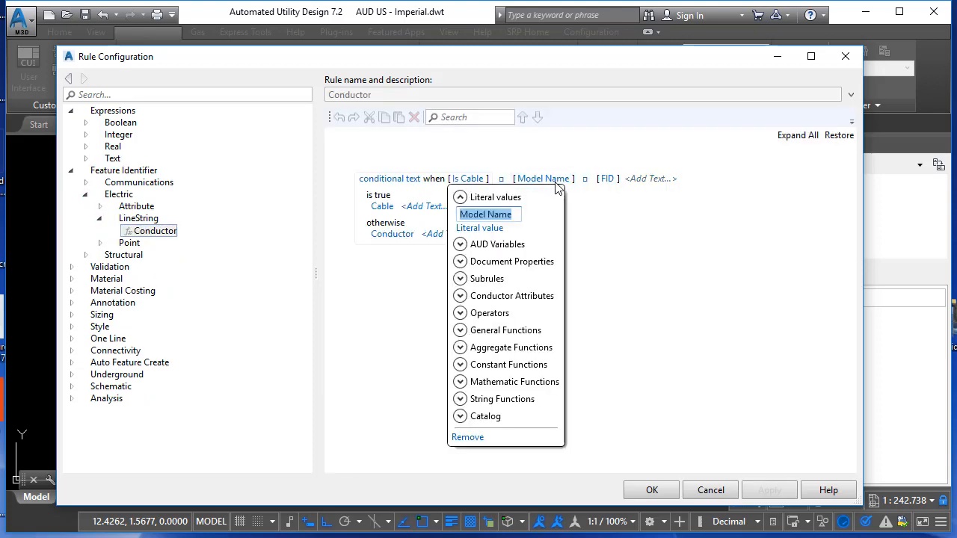
{"action": "left_click", "coordinate": [461, 279]}
{"action": "scroll", "coordinate": [446, 321], "scroll_direction": "down", "scroll_amount": 10}
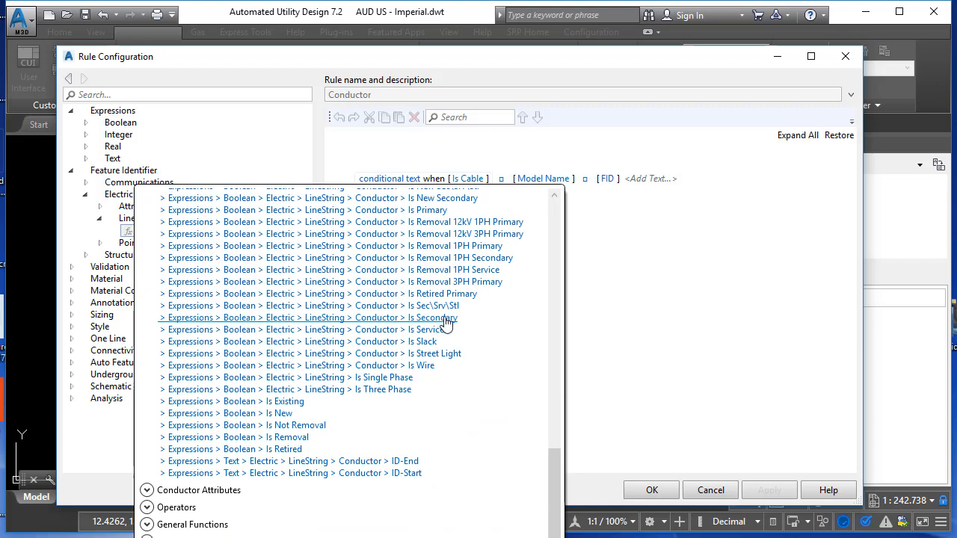
{"action": "left_click", "coordinate": [383, 474]}
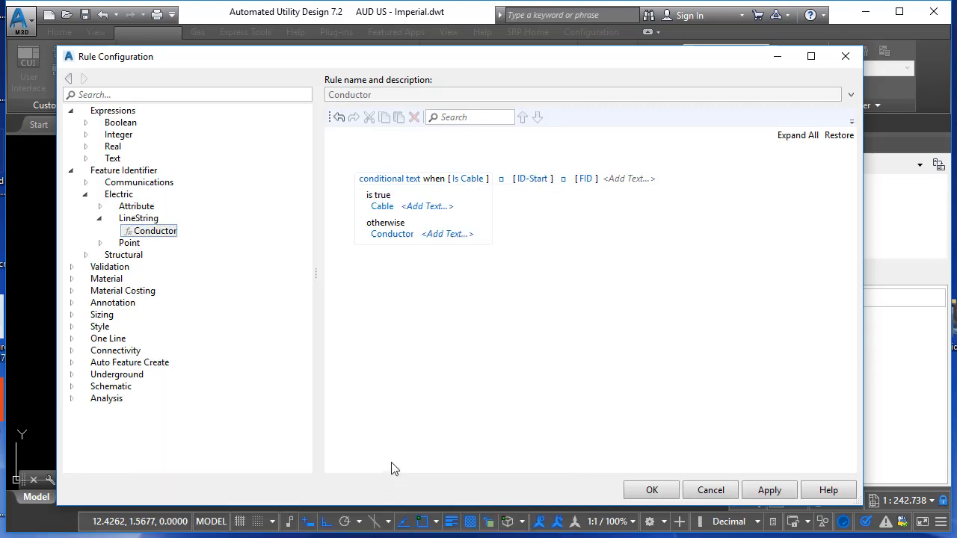
- Set the separator after ID-Start to "->" and replace the FID attribute with the ID-End text subrule
{"action": "left_click", "coordinate": [564, 181]}
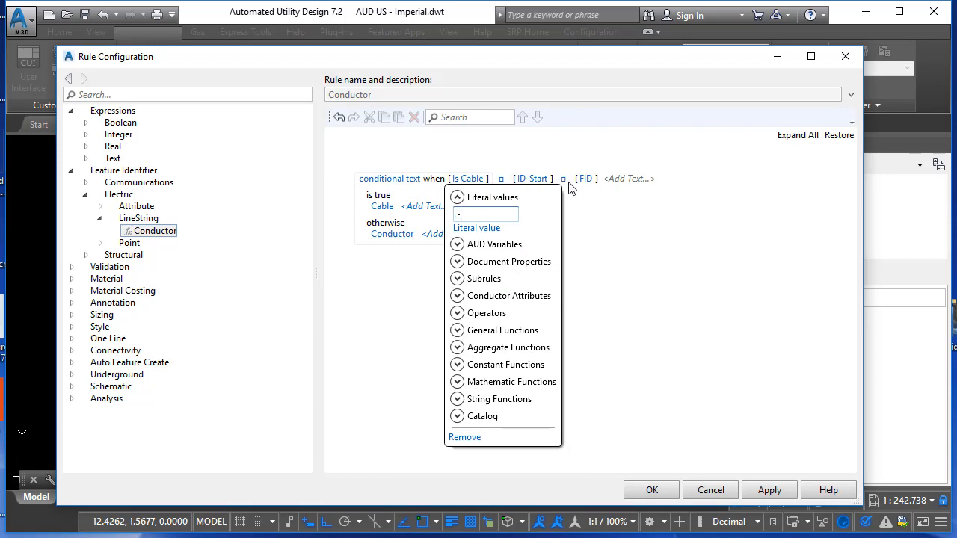
{"action": "type", "text": "->"}
{"action": "key", "text": "Return"}
{"action": "left_click", "coordinate": [590, 179]}
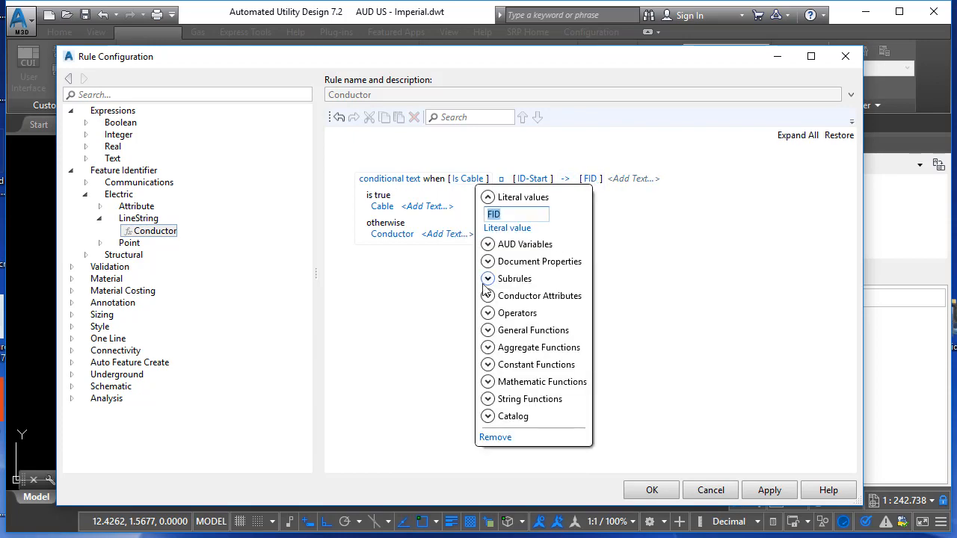
{"action": "left_click", "coordinate": [487, 278]}
{"action": "scroll", "coordinate": [416, 465], "scroll_direction": "down", "scroll_amount": 1}
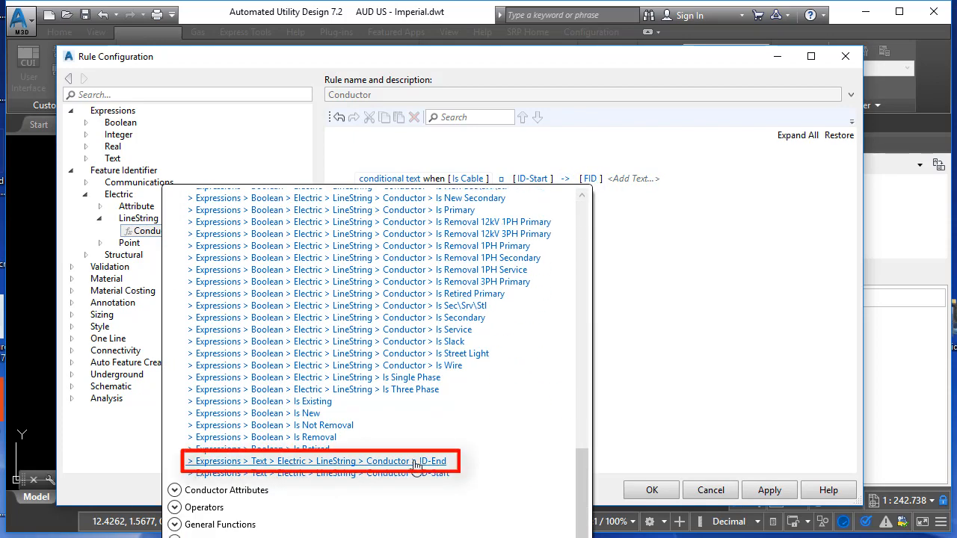
{"action": "left_click", "coordinate": [416, 462]}
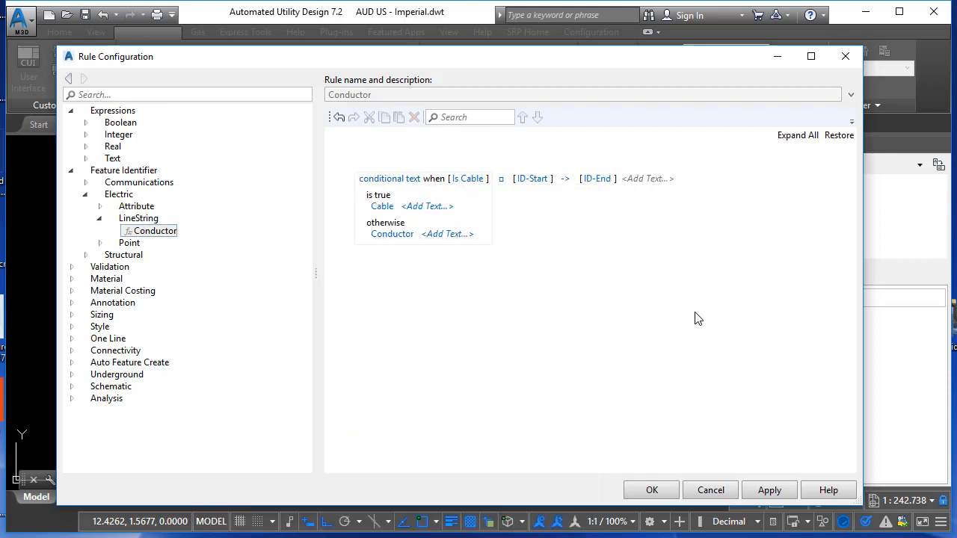
- Append the Model Name and FID conductor attributes after ID-End in the identifier rule
{"action": "left_click", "coordinate": [647, 178]}
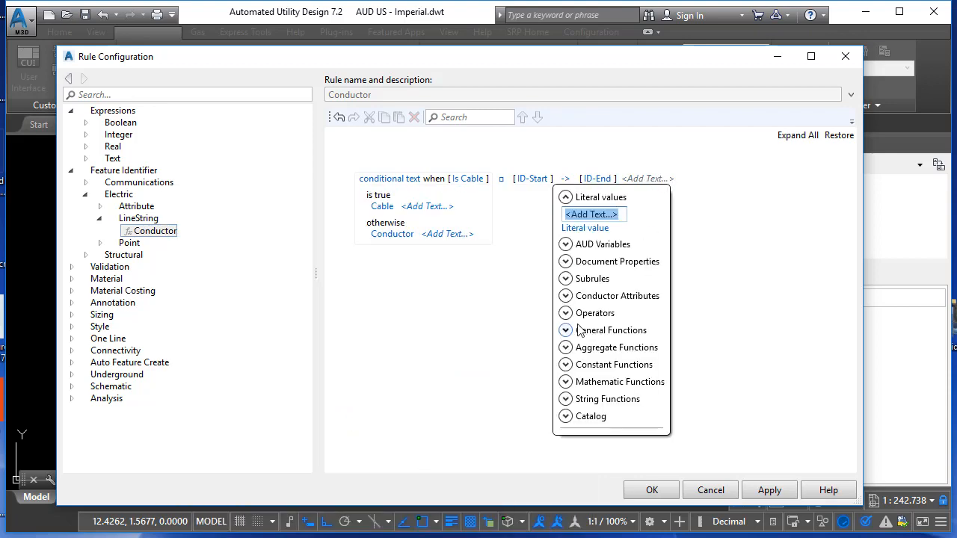
{"action": "left_click", "coordinate": [566, 296]}
{"action": "scroll", "coordinate": [598, 273], "scroll_direction": "down", "scroll_amount": 3}
{"action": "left_click", "coordinate": [534, 337]}
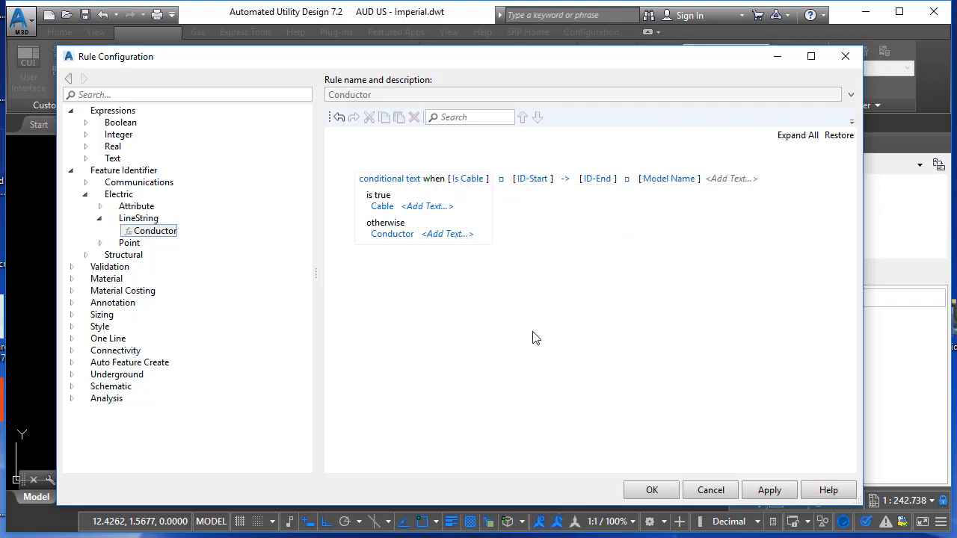
{"action": "left_click", "coordinate": [729, 180]}
{"action": "left_click", "coordinate": [647, 296]}
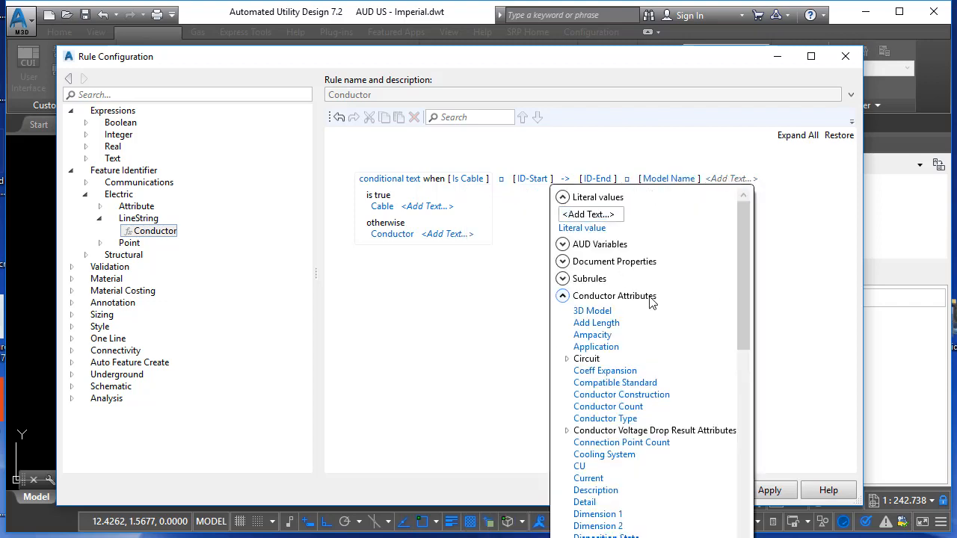
{"action": "scroll", "coordinate": [607, 314], "scroll_direction": "down", "scroll_amount": 6}
{"action": "left_click", "coordinate": [606, 312]}
- Enclose Model Name and FID in parentheses, removing the extra space before the closing one
{"action": "left_click", "coordinate": [628, 180]}
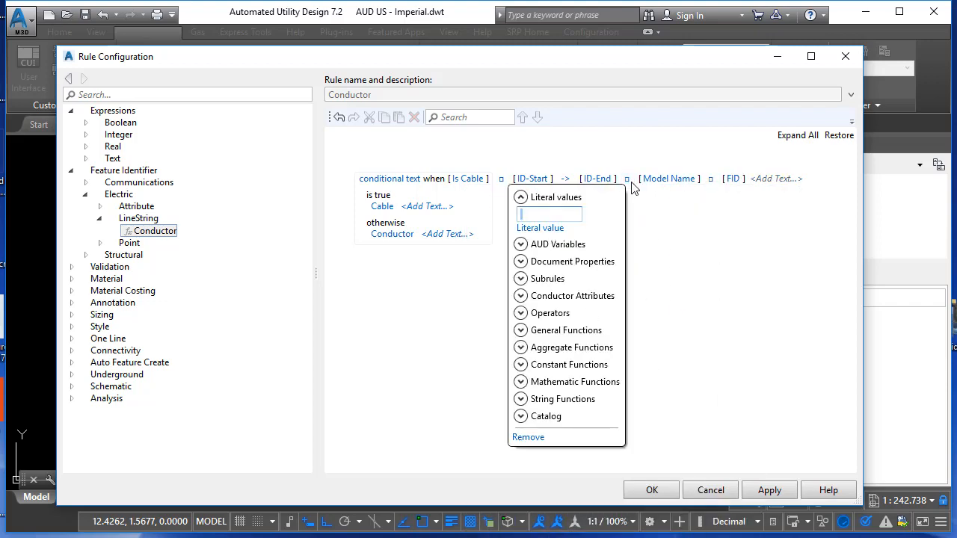
{"action": "type", "text": "("}
{"action": "key", "text": "Return"}
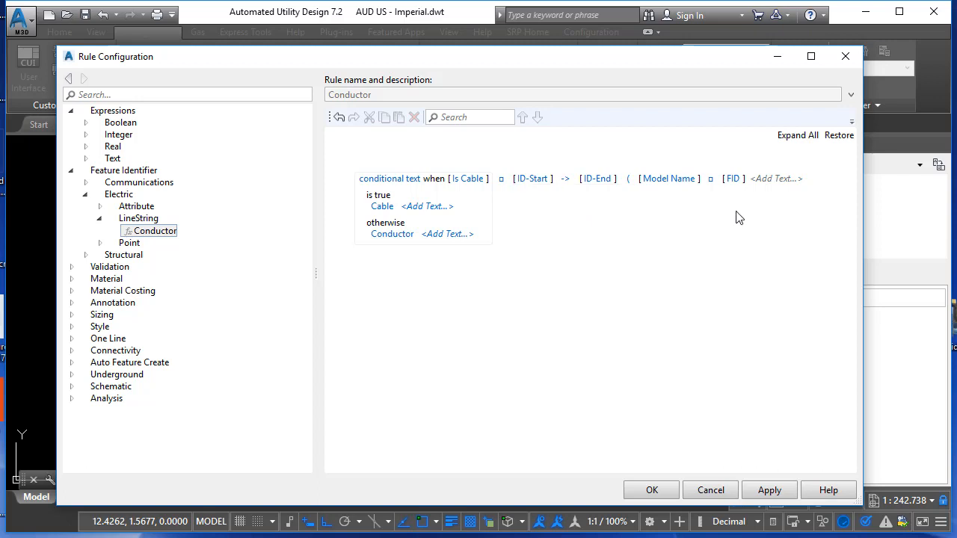
{"action": "type", "text": ")"}
{"action": "key", "text": "Return"}
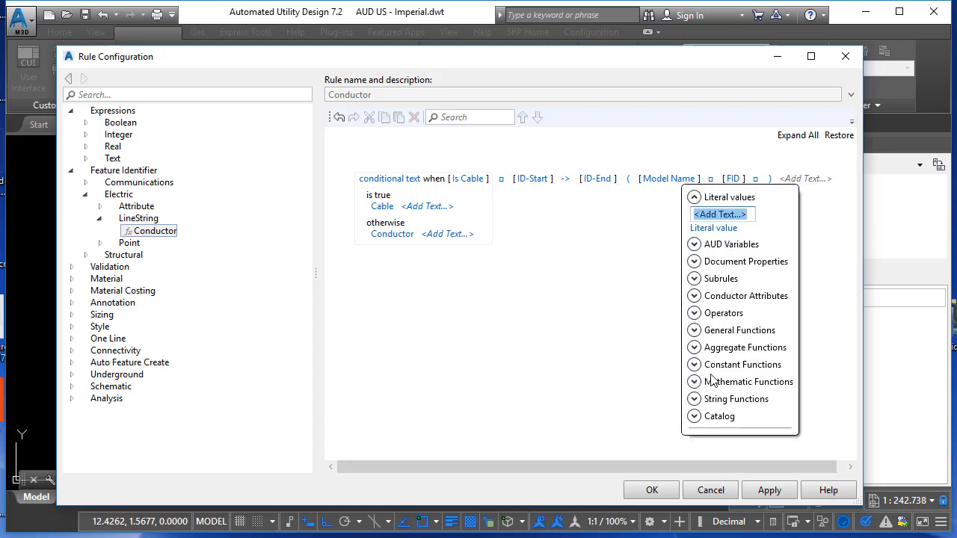
{"action": "left_click", "coordinate": [658, 437]}
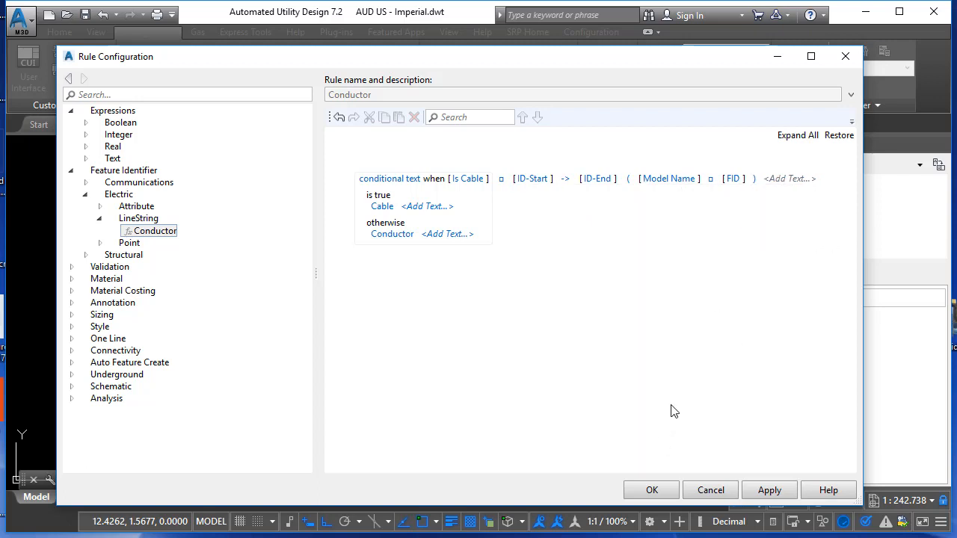
- Apply the rule changes, close the rule configuration and select the underground run in the drawing to check its cable label
{"action": "left_click", "coordinate": [769, 491]}
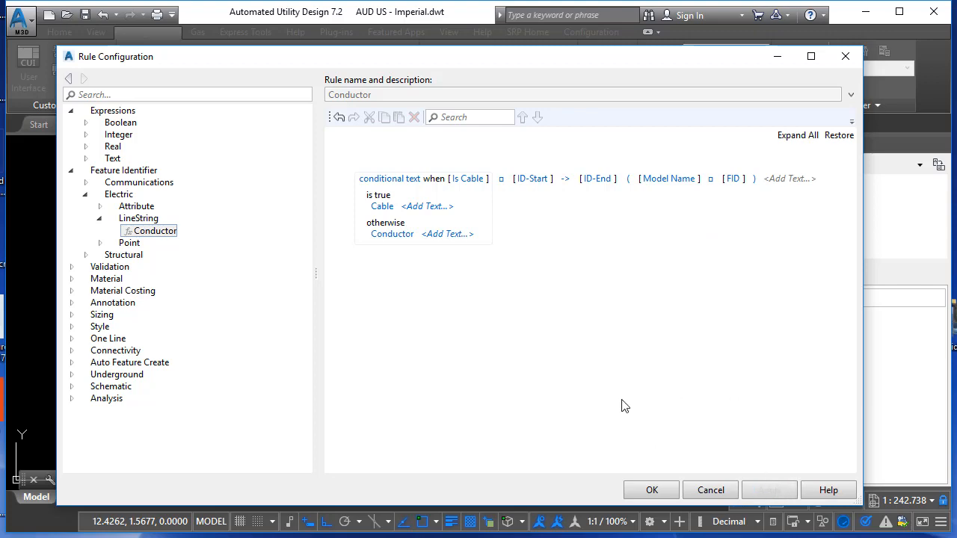
{"action": "left_click", "coordinate": [651, 489]}
{"action": "left_click", "coordinate": [376, 383]}
{"action": "left_click", "coordinate": [358, 341]}
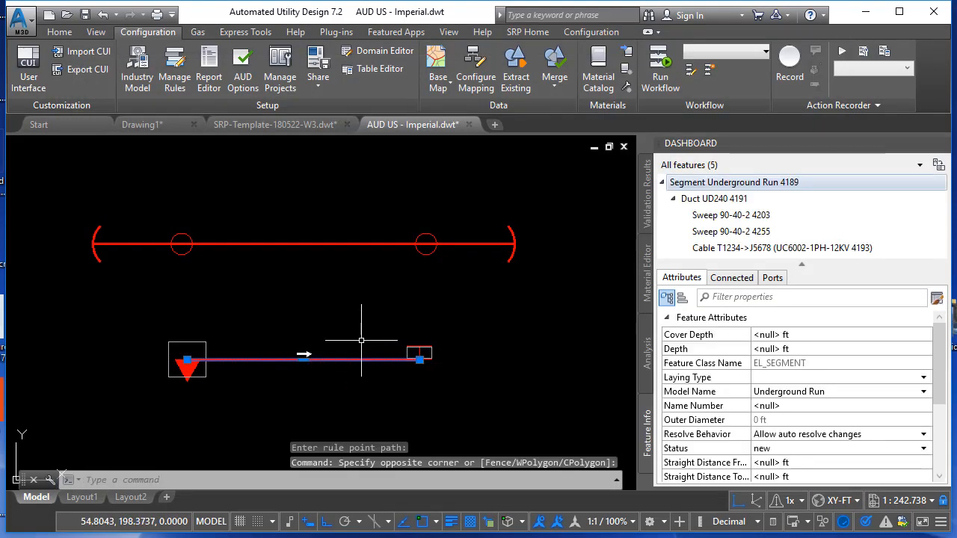